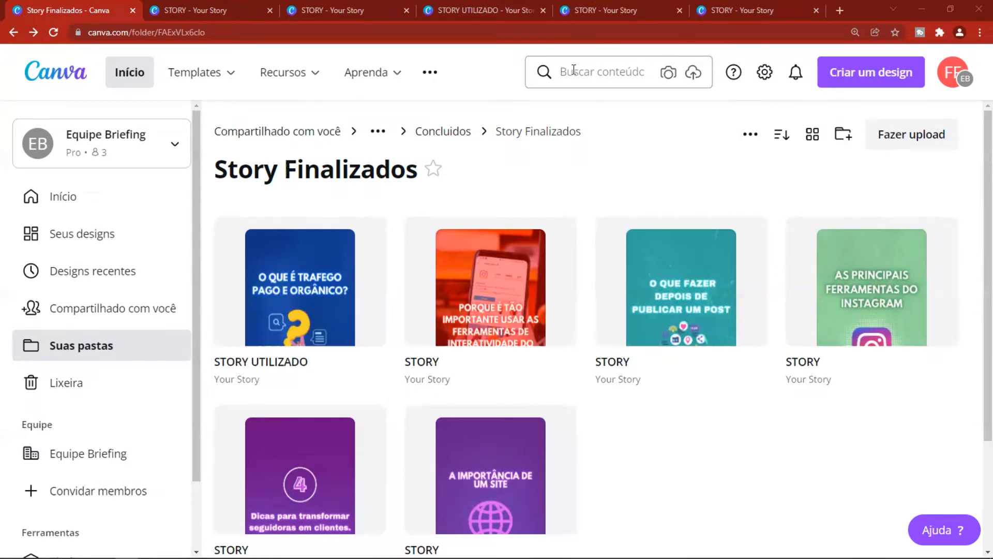
- Open the template gallery for the suggested Story do Instagram format (1080 × 1920 px)
{"action": "left_click", "coordinate": [568, 76]}
{"action": "left_click", "coordinate": [567, 76]}
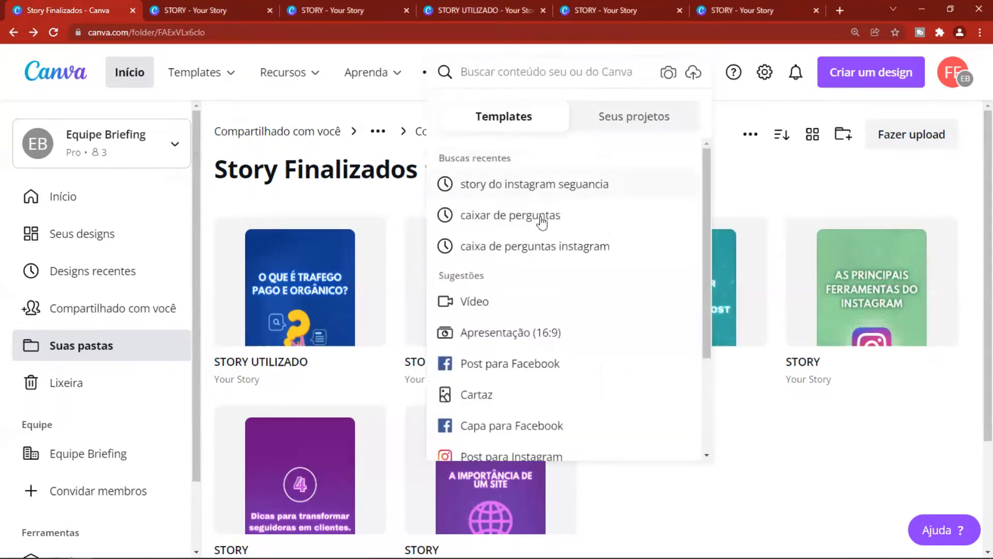
{"action": "scroll", "coordinate": [505, 357], "scroll_direction": "down", "scroll_amount": 3}
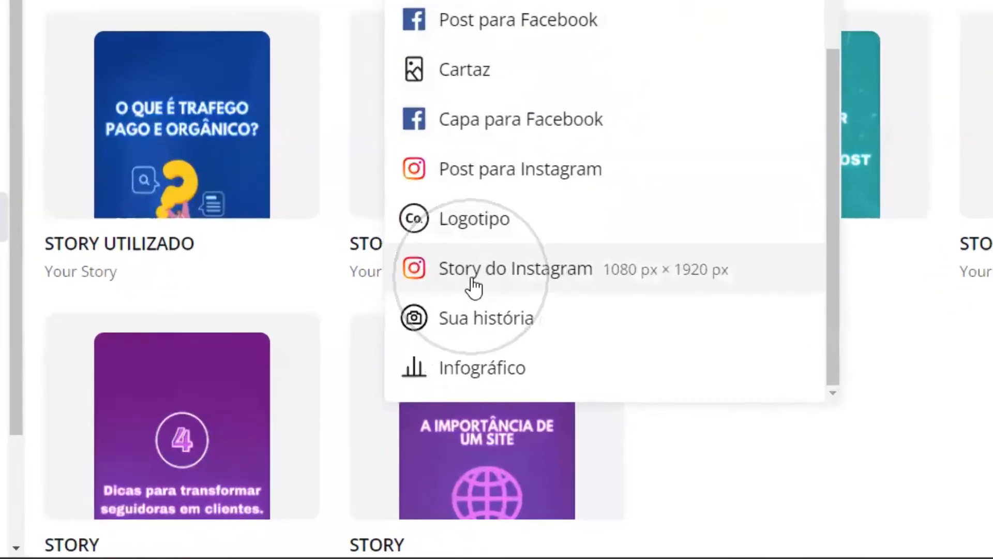
{"action": "left_click", "coordinate": [483, 382]}
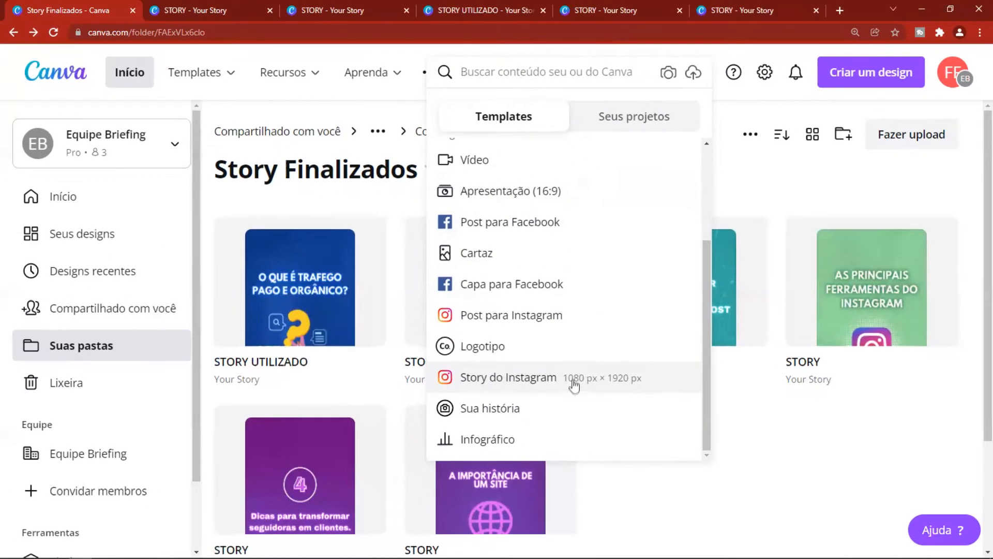
{"action": "left_click", "coordinate": [616, 277]}
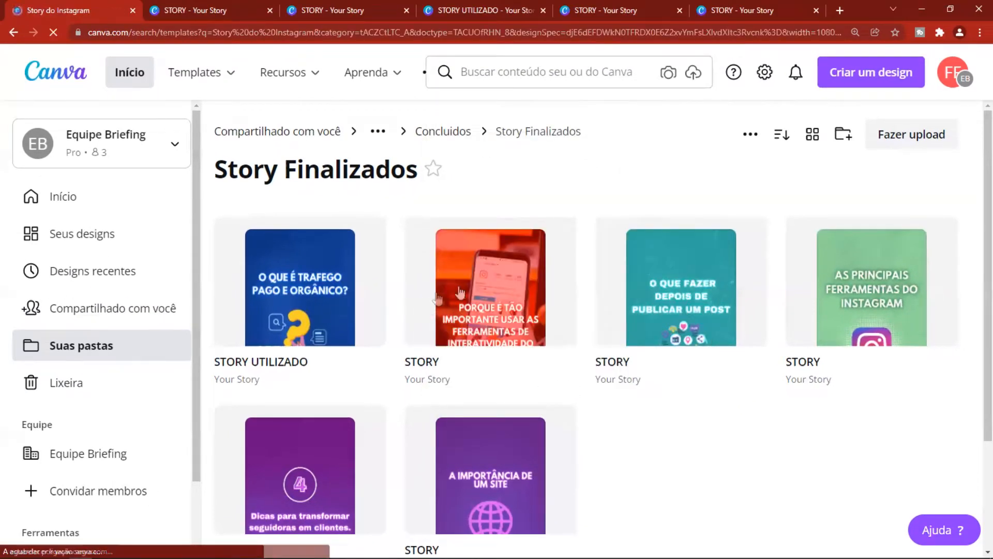
- Browse the Story do Instagram templates and return to the option for creating a blank design
{"action": "scroll", "coordinate": [317, 279], "scroll_direction": "down", "scroll_amount": 3}
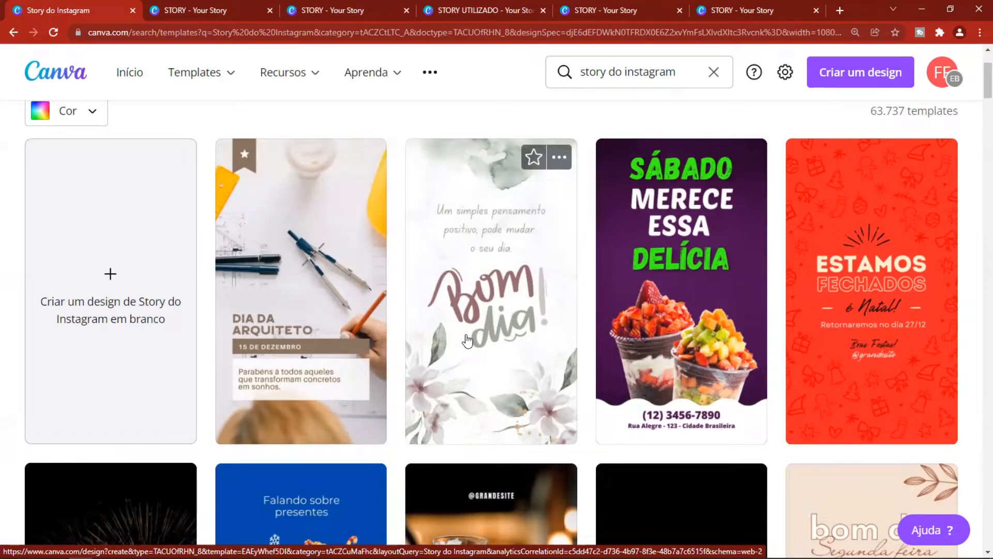
{"action": "scroll", "coordinate": [465, 339], "scroll_direction": "down", "scroll_amount": 2}
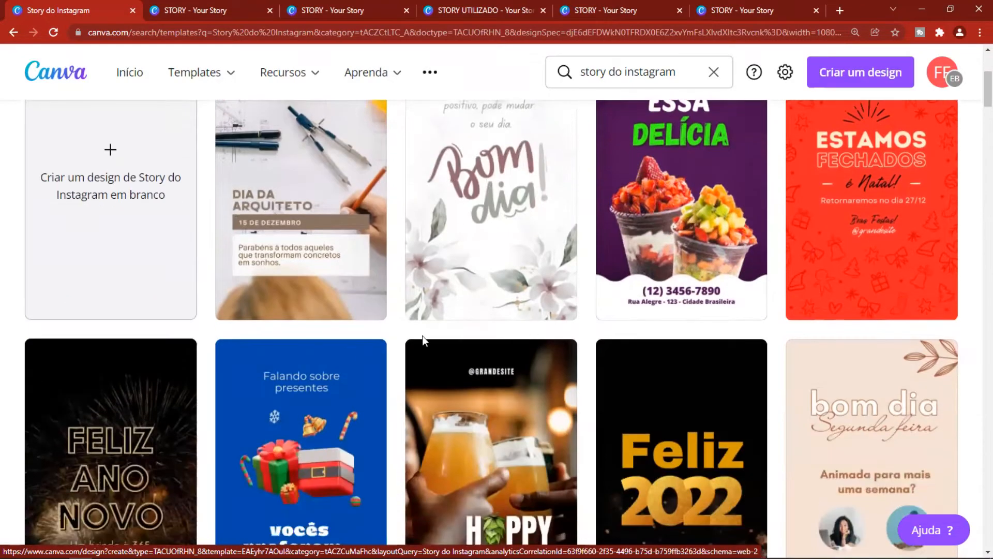
{"action": "scroll", "coordinate": [155, 399], "scroll_direction": "down", "scroll_amount": 3}
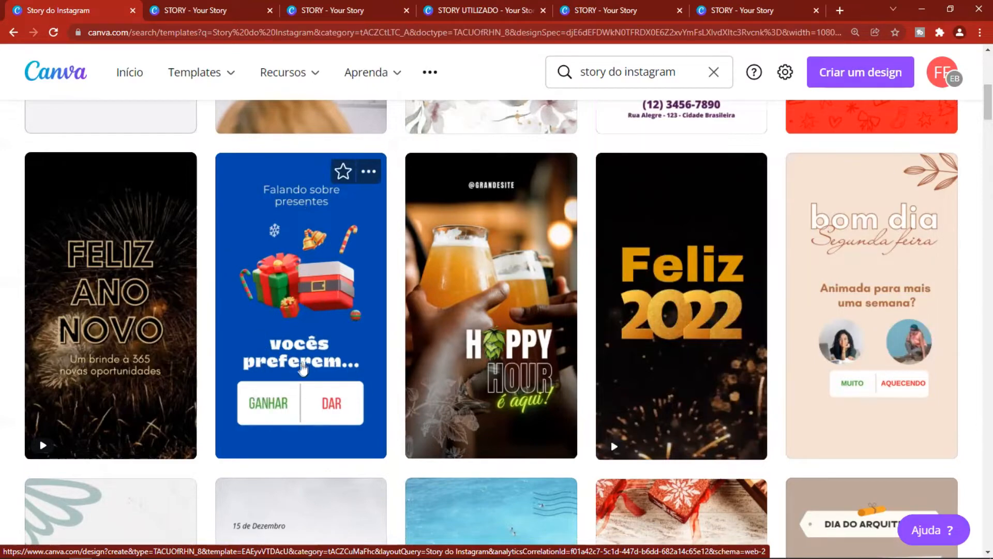
{"action": "scroll", "coordinate": [315, 320], "scroll_direction": "down", "scroll_amount": 3}
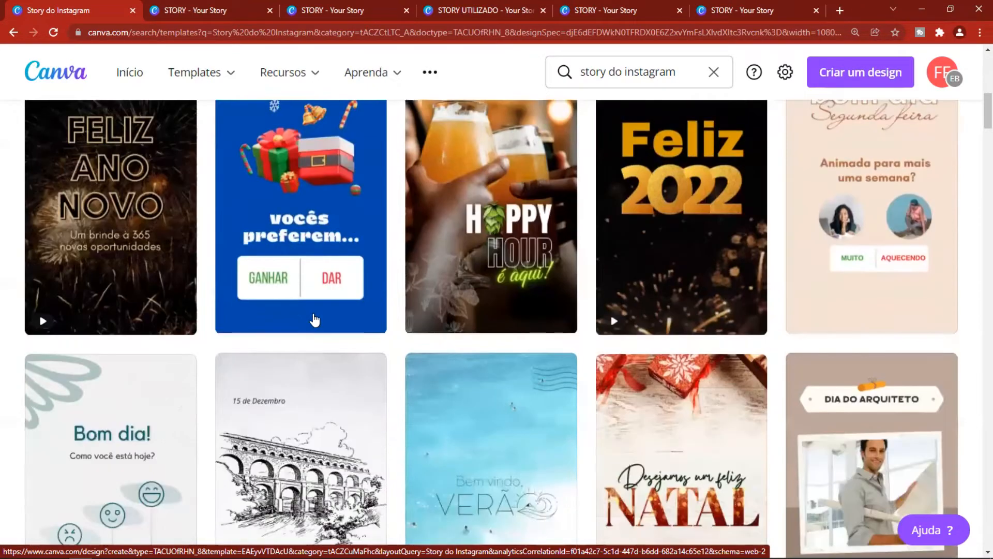
{"action": "scroll", "coordinate": [314, 320], "scroll_direction": "down", "scroll_amount": 6}
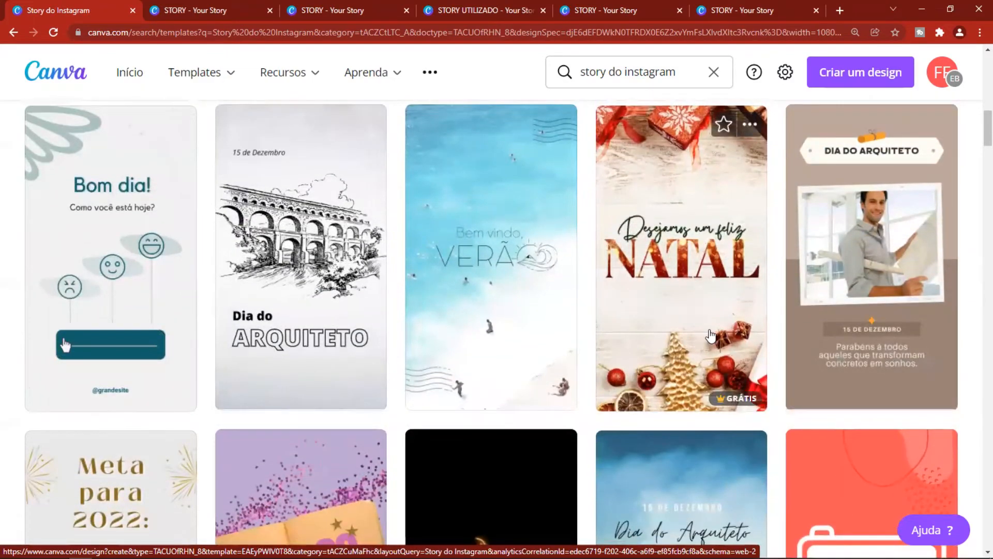
{"action": "scroll", "coordinate": [711, 336], "scroll_direction": "down", "scroll_amount": 7}
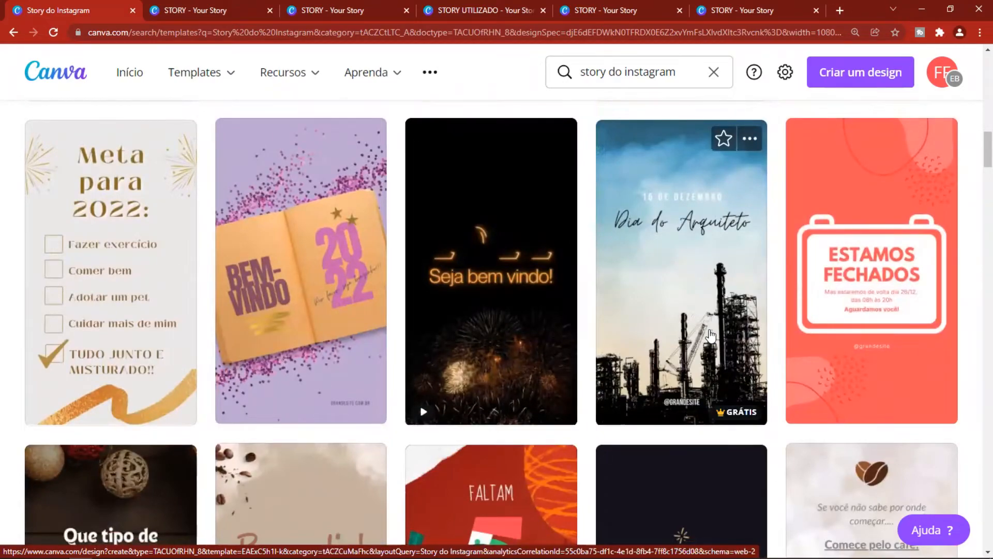
{"action": "scroll", "coordinate": [712, 336], "scroll_direction": "up", "scroll_amount": 6}
{"action": "scroll", "coordinate": [712, 336], "scroll_direction": "up", "scroll_amount": 14}
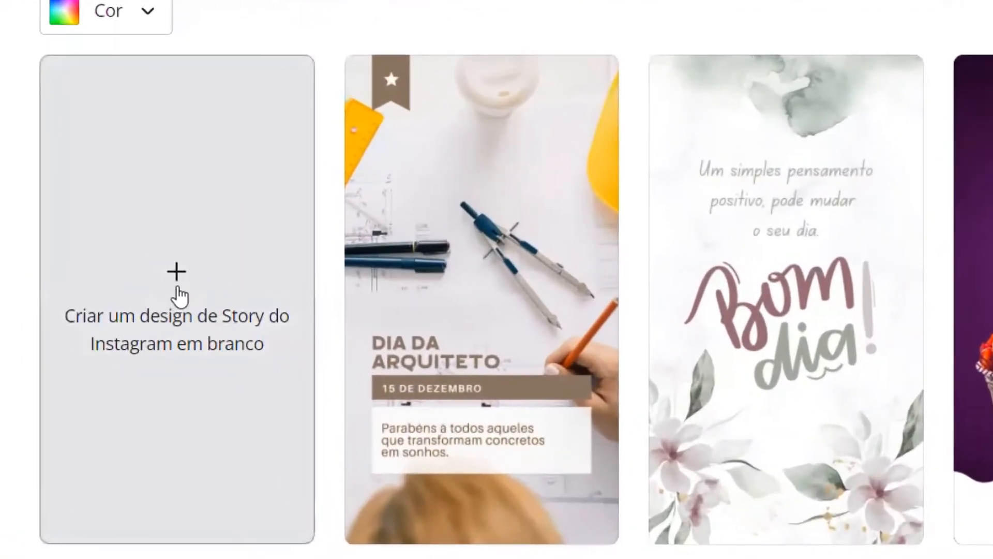
{"action": "left_click", "coordinate": [178, 288]}
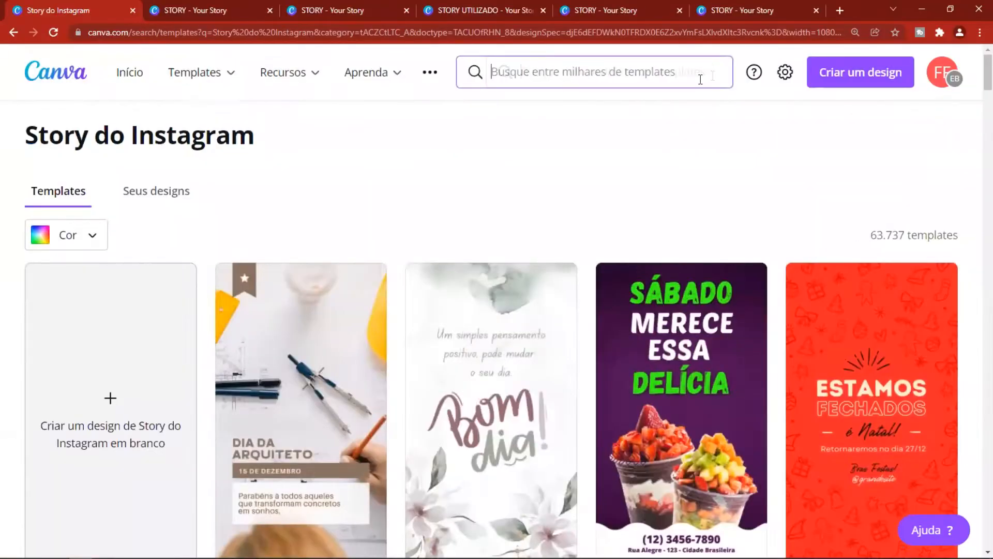
- Switch to the open purple STORY design and examine page 11's cover title, megaphone graphic and "ARRASTE PARA O LADO" cue
{"action": "mouse_move", "coordinate": [372, 73]}
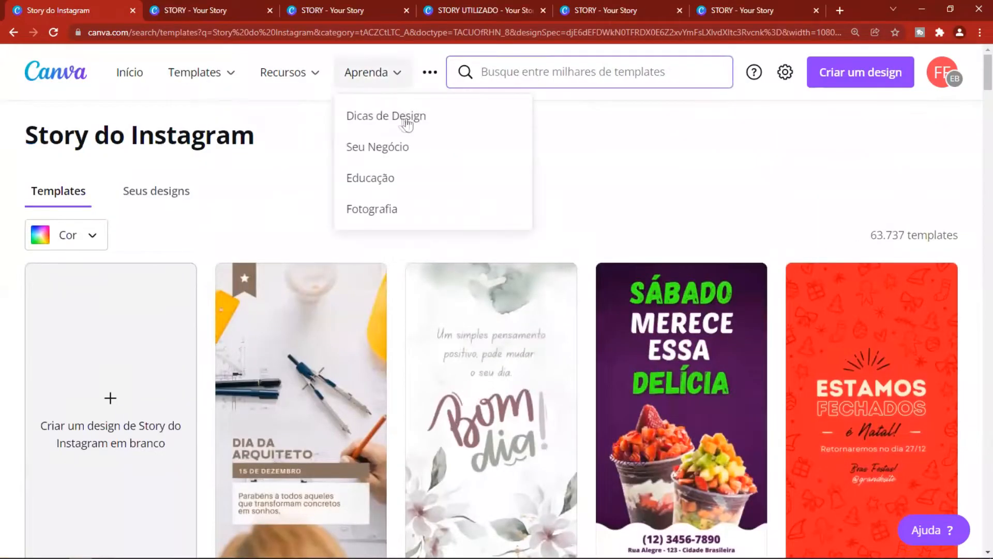
{"action": "left_click", "coordinate": [201, 10]}
{"action": "scroll", "coordinate": [676, 311], "scroll_direction": "up", "scroll_amount": 5}
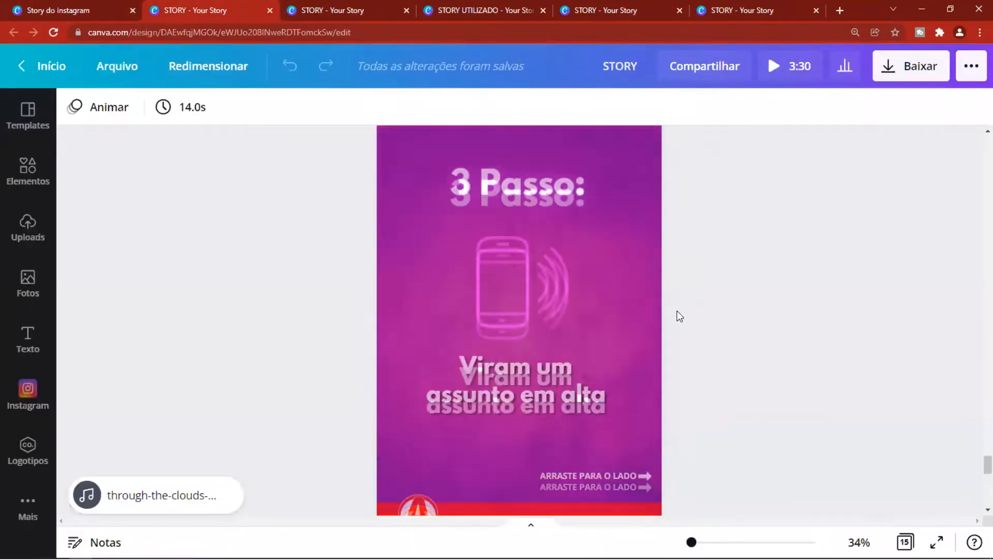
{"action": "scroll", "coordinate": [677, 310], "scroll_direction": "up", "scroll_amount": 10}
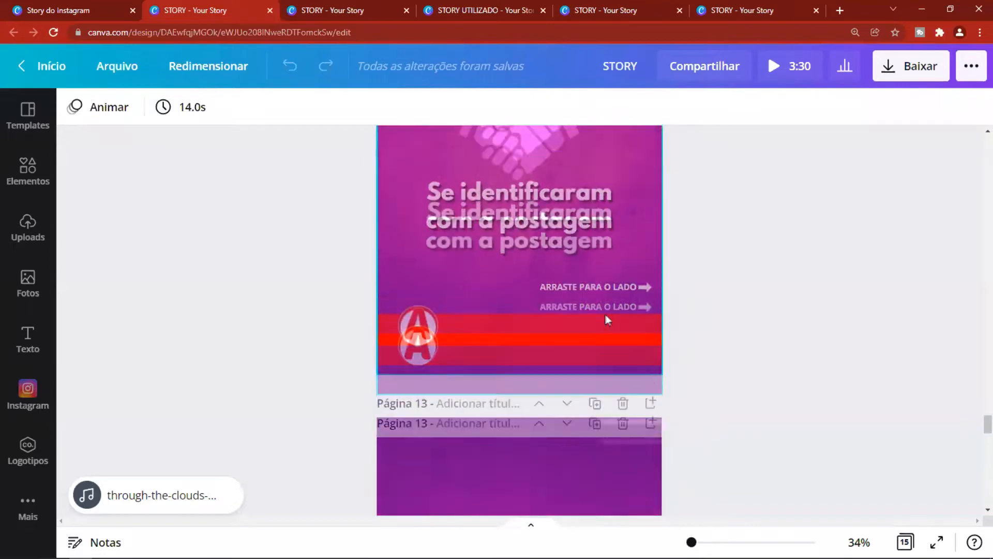
{"action": "scroll", "coordinate": [607, 319], "scroll_direction": "up", "scroll_amount": 10}
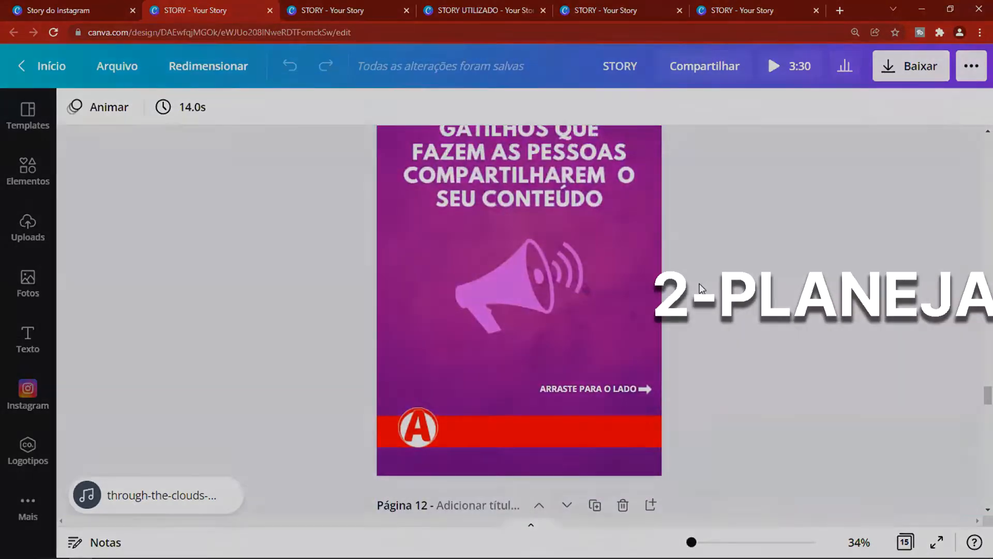
{"action": "scroll", "coordinate": [701, 288], "scroll_direction": "up", "scroll_amount": 4}
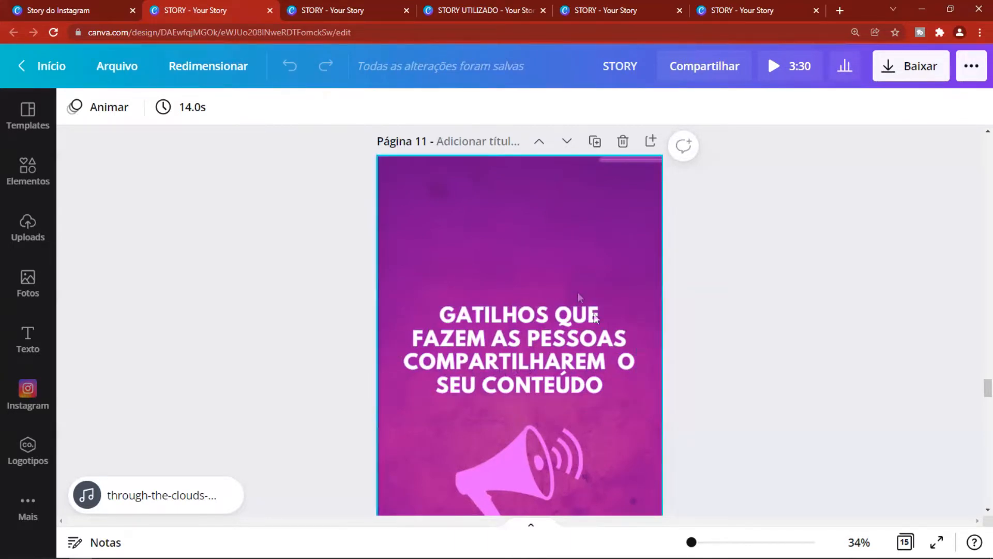
{"action": "scroll", "coordinate": [540, 404], "scroll_direction": "down", "scroll_amount": 5}
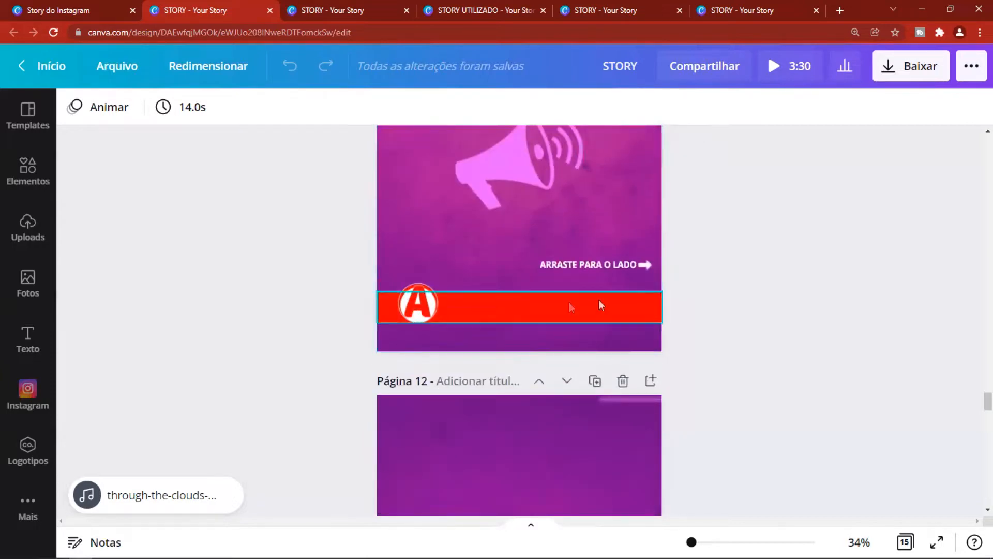
{"action": "scroll", "coordinate": [539, 281], "scroll_direction": "up", "scroll_amount": 1}
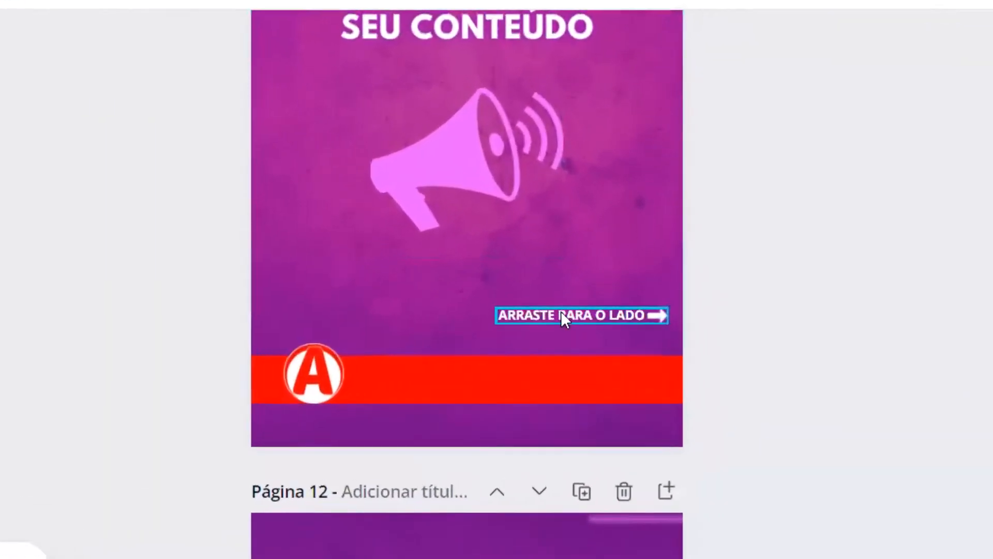
{"action": "left_click", "coordinate": [583, 326]}
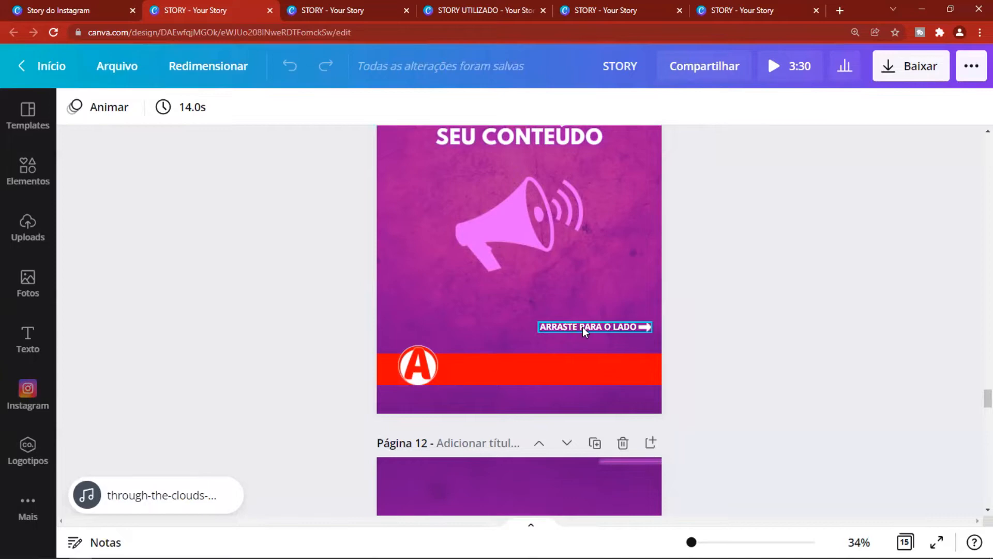
{"action": "scroll", "coordinate": [583, 327], "scroll_direction": "up", "scroll_amount": 4}
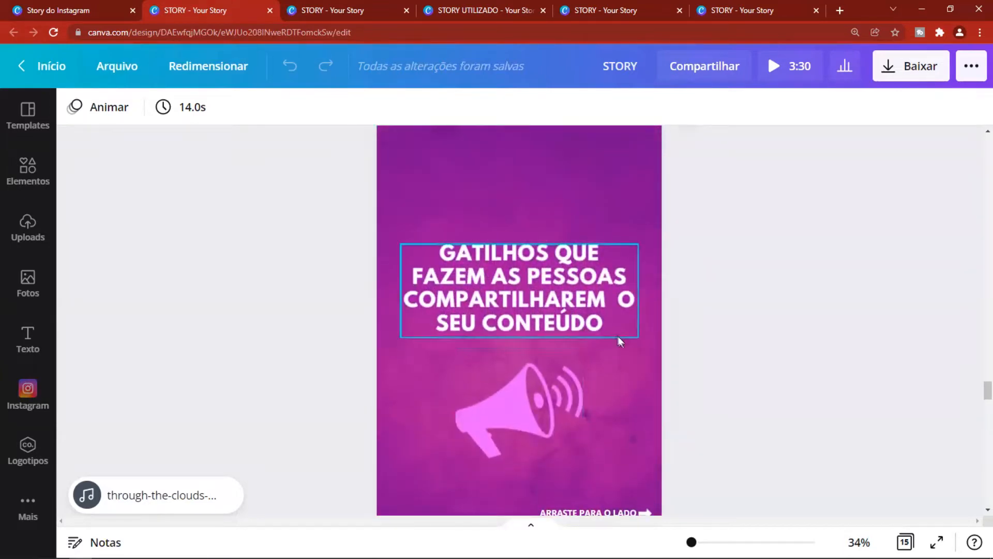
{"action": "scroll", "coordinate": [656, 346], "scroll_direction": "down", "scroll_amount": 4}
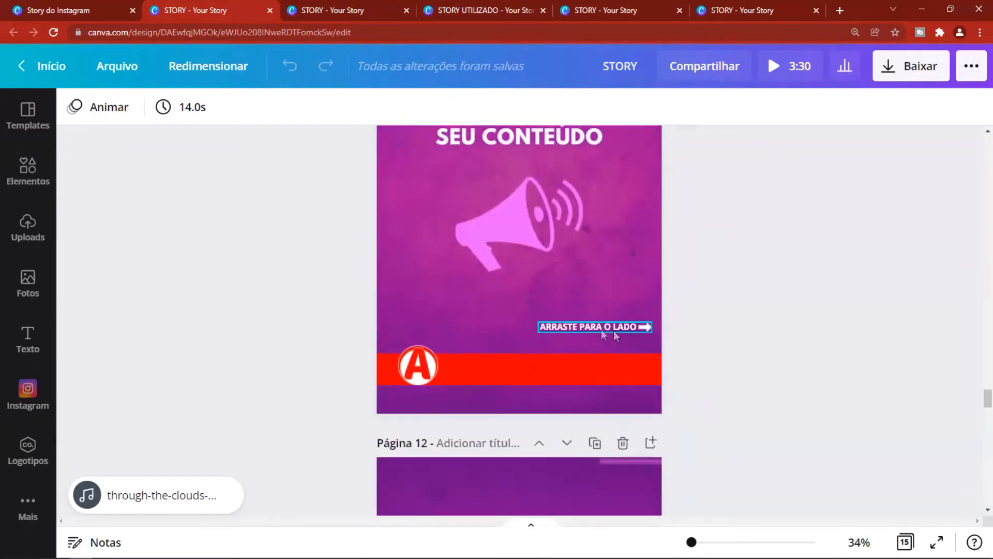
- Review the step-by-step story sequence on pages 12 to 15, comparing the headings, icons and captions from "1 Passo" to "4 Passo"
{"action": "scroll", "coordinate": [619, 331], "scroll_direction": "down", "scroll_amount": 6}
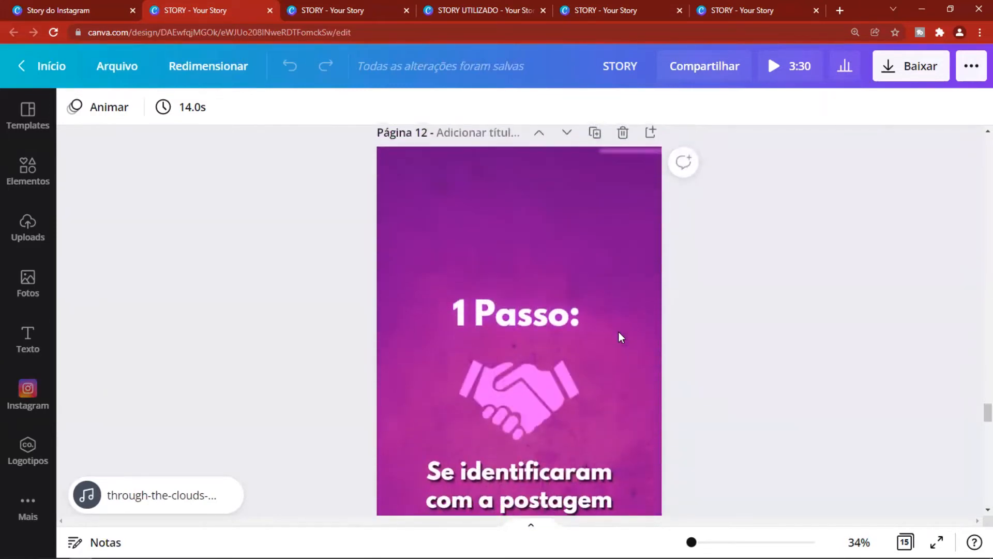
{"action": "scroll", "coordinate": [619, 342], "scroll_direction": "down", "scroll_amount": 1}
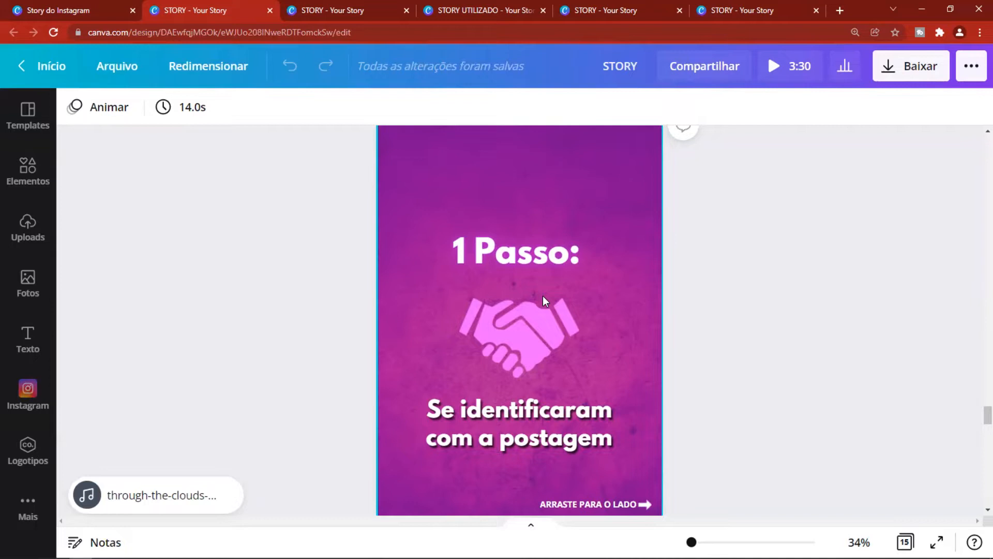
{"action": "scroll", "coordinate": [545, 298], "scroll_direction": "down", "scroll_amount": 7}
{"action": "scroll", "coordinate": [596, 352], "scroll_direction": "down", "scroll_amount": 8}
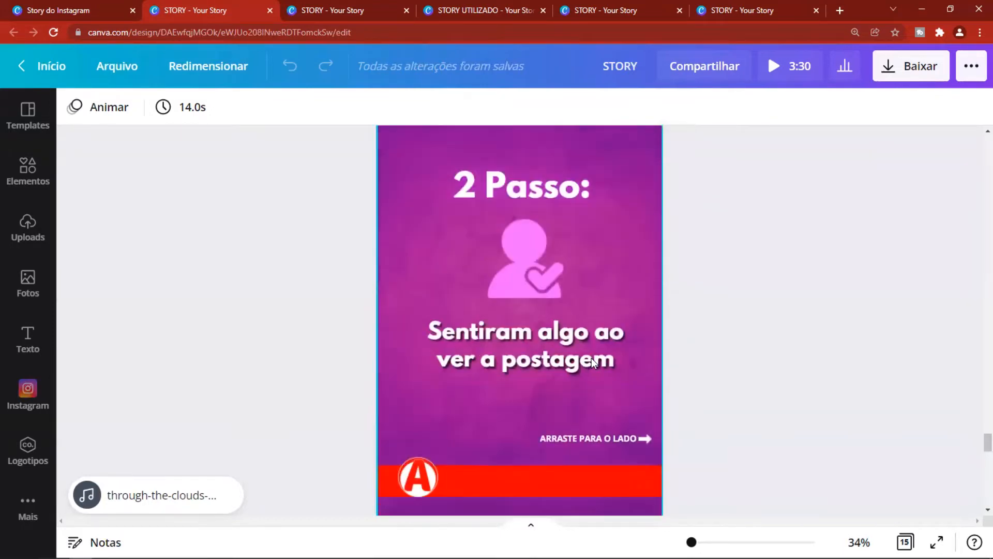
{"action": "scroll", "coordinate": [561, 350], "scroll_direction": "up", "scroll_amount": 3}
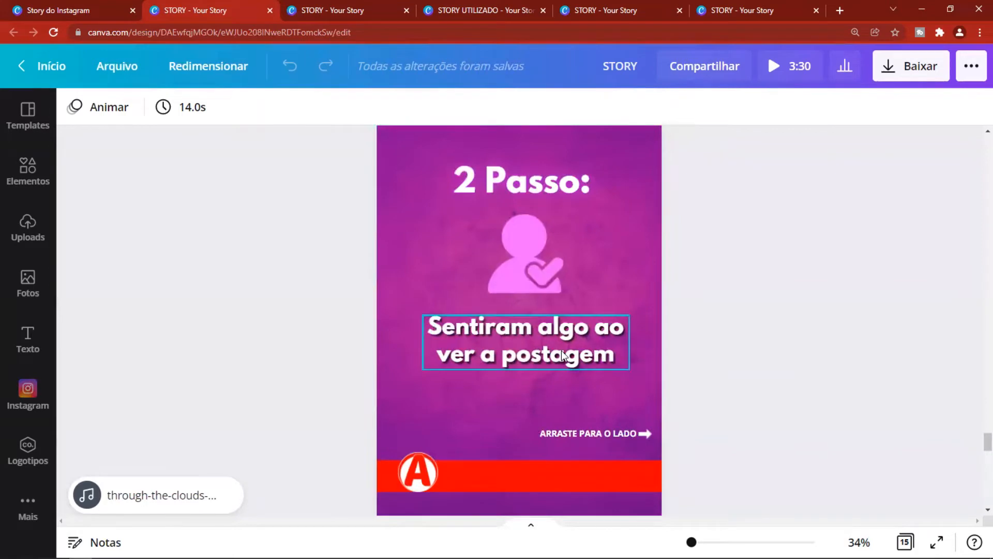
{"action": "scroll", "coordinate": [561, 350], "scroll_direction": "up", "scroll_amount": 2}
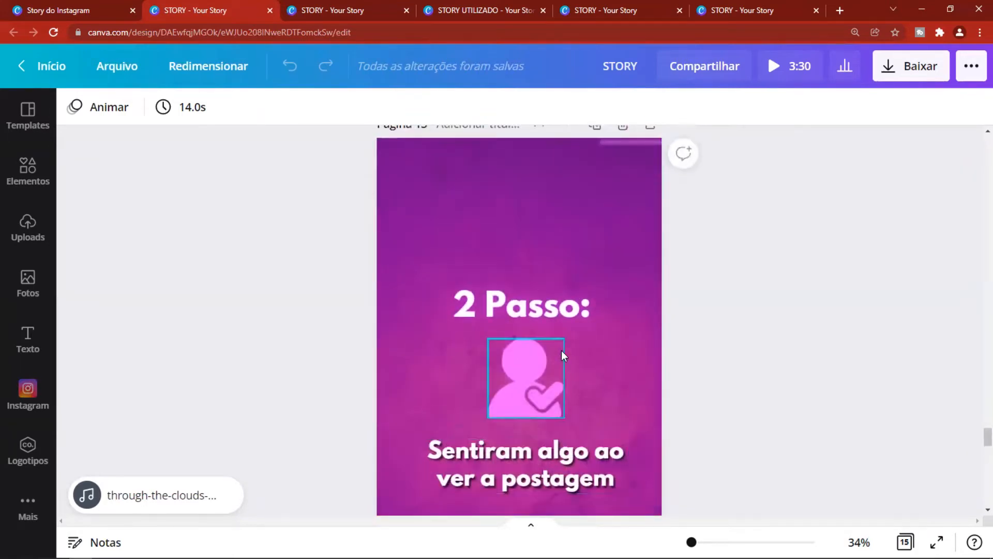
{"action": "scroll", "coordinate": [561, 350], "scroll_direction": "down", "scroll_amount": 2}
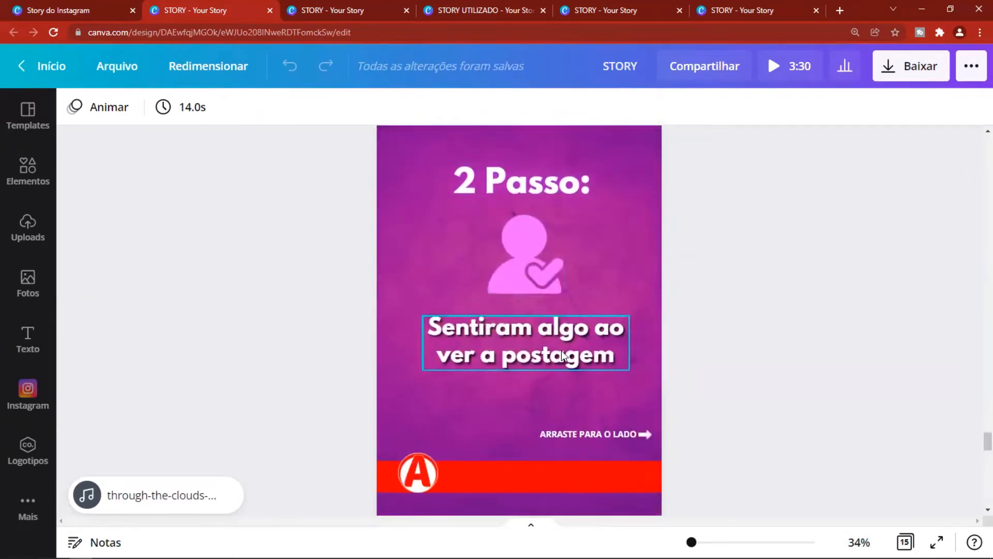
{"action": "scroll", "coordinate": [561, 350], "scroll_direction": "up", "scroll_amount": 1}
{"action": "scroll", "coordinate": [560, 349], "scroll_direction": "up", "scroll_amount": 11}
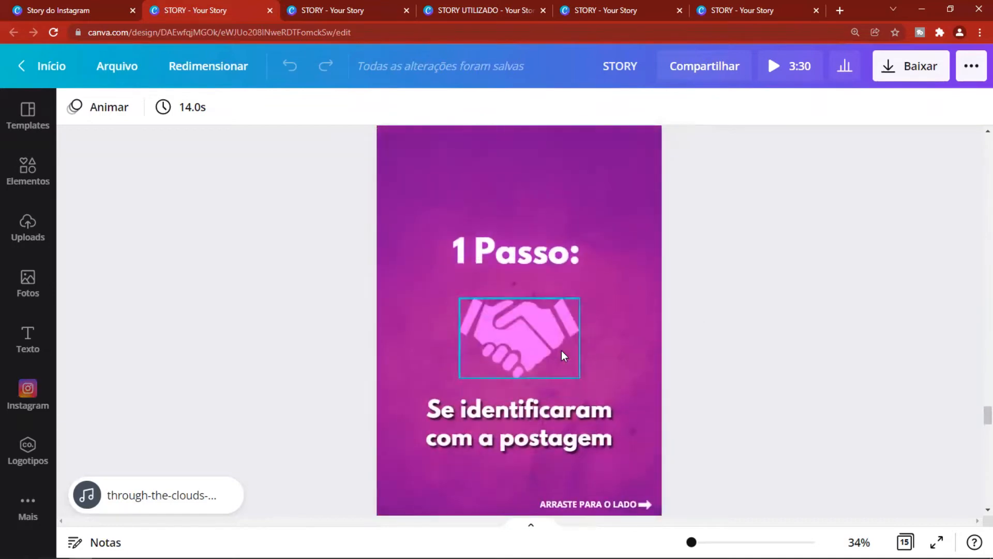
{"action": "scroll", "coordinate": [561, 349], "scroll_direction": "down", "scroll_amount": 14}
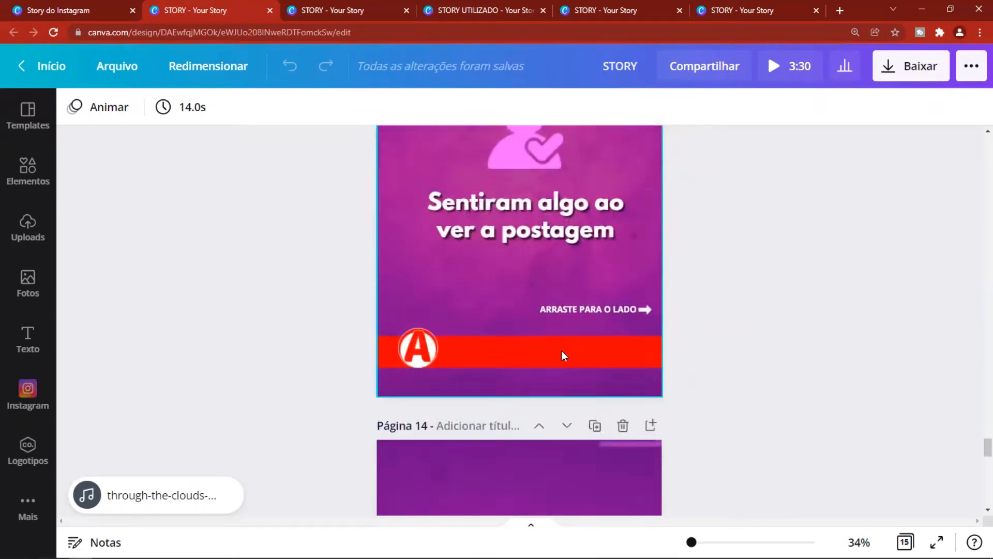
{"action": "scroll", "coordinate": [563, 352], "scroll_direction": "down", "scroll_amount": 7}
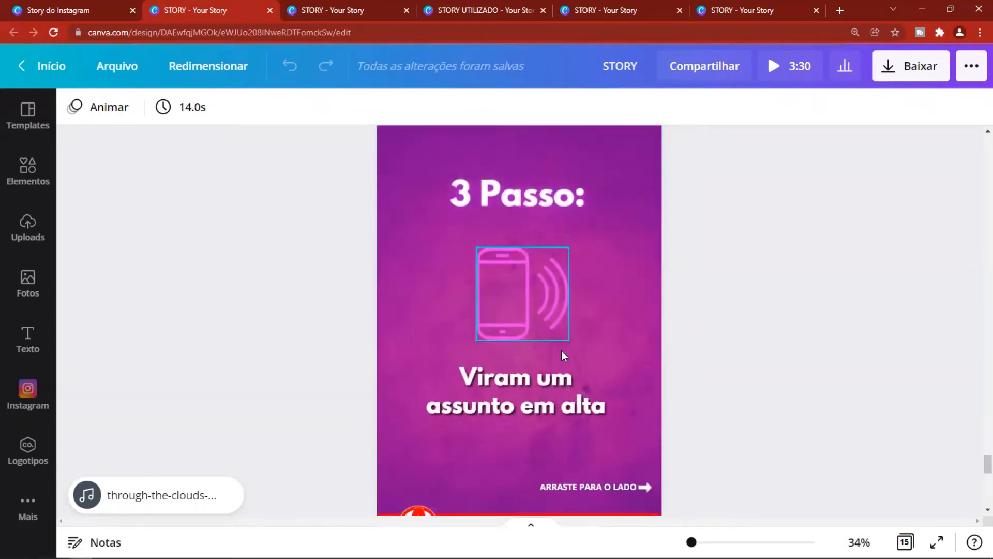
{"action": "scroll", "coordinate": [563, 355], "scroll_direction": "down", "scroll_amount": 6}
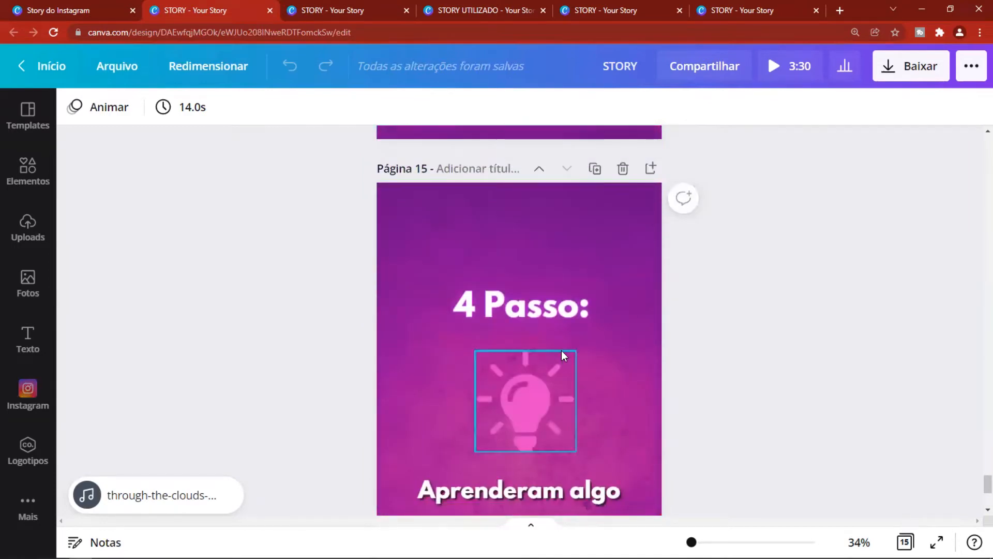
{"action": "scroll", "coordinate": [563, 355], "scroll_direction": "down", "scroll_amount": 6}
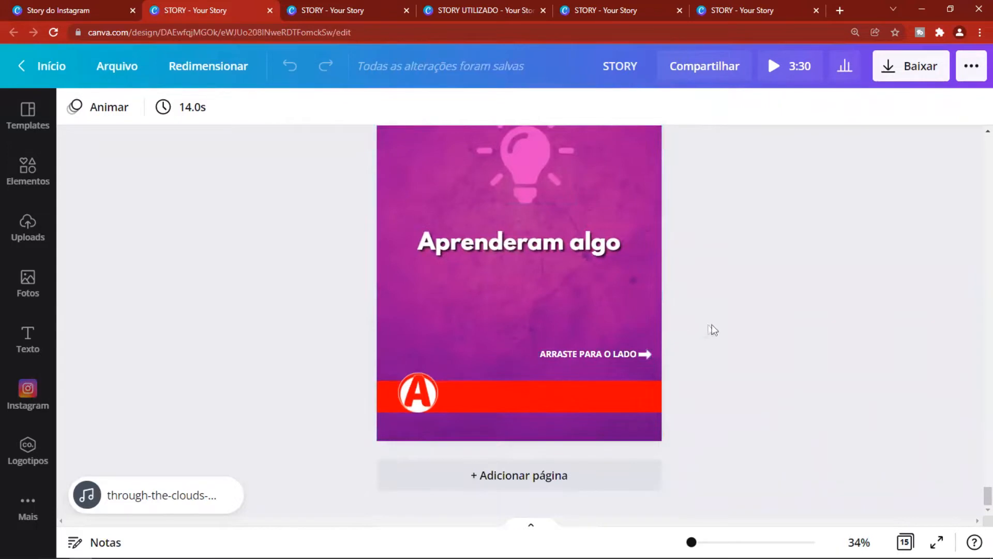
{"action": "scroll", "coordinate": [625, 334], "scroll_direction": "up", "scroll_amount": 3}
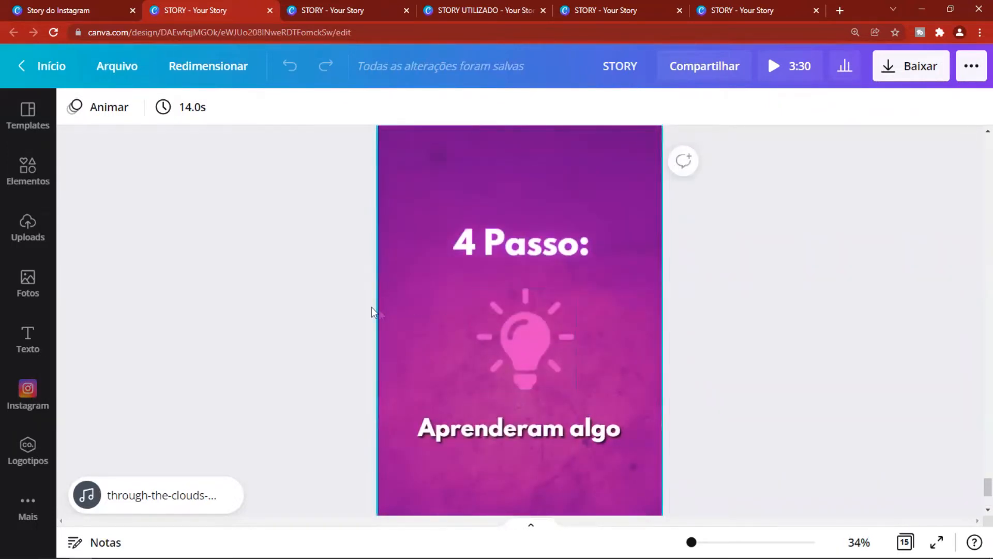
- Switch to the purple "4 Dicas para transformar seguidoras em clientes" design and examine page 1's number, title, pointing-hand icon and arrow
{"action": "left_click", "coordinate": [310, 12]}
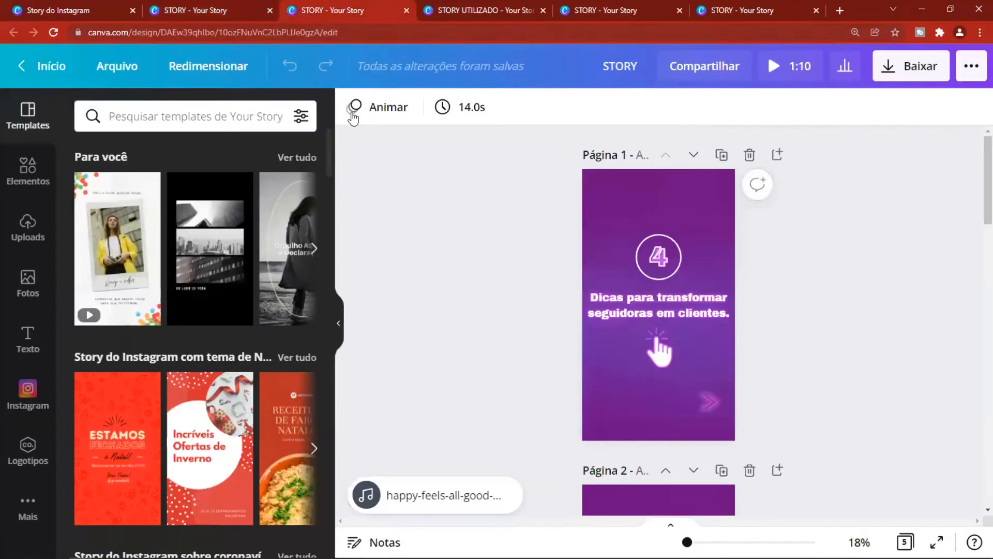
{"action": "left_click", "coordinate": [337, 326]}
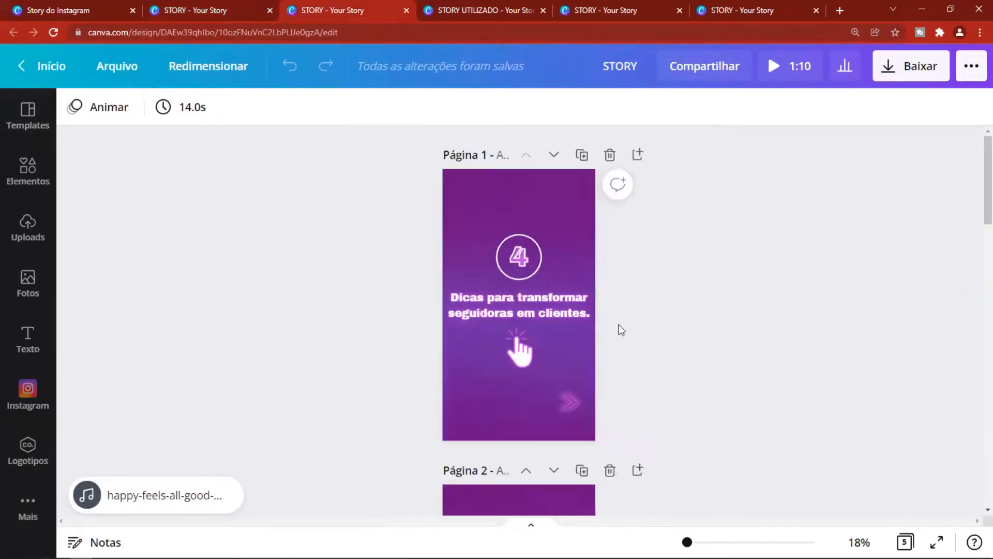
{"action": "left_click_drag", "start_coordinate": [687, 543], "coordinate": [697, 542]}
{"action": "scroll", "coordinate": [579, 408], "scroll_direction": "up", "scroll_amount": 3}
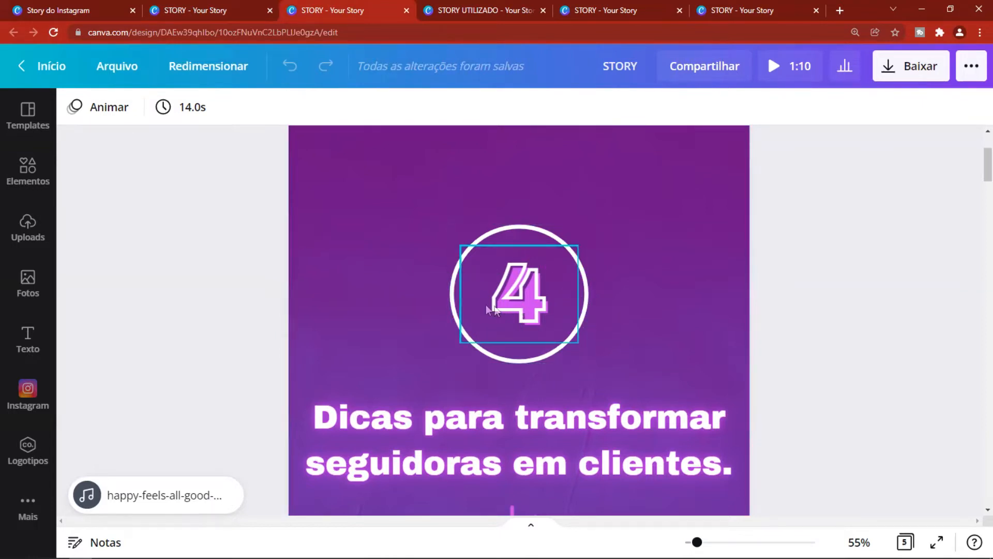
{"action": "scroll", "coordinate": [509, 285], "scroll_direction": "down", "scroll_amount": 2}
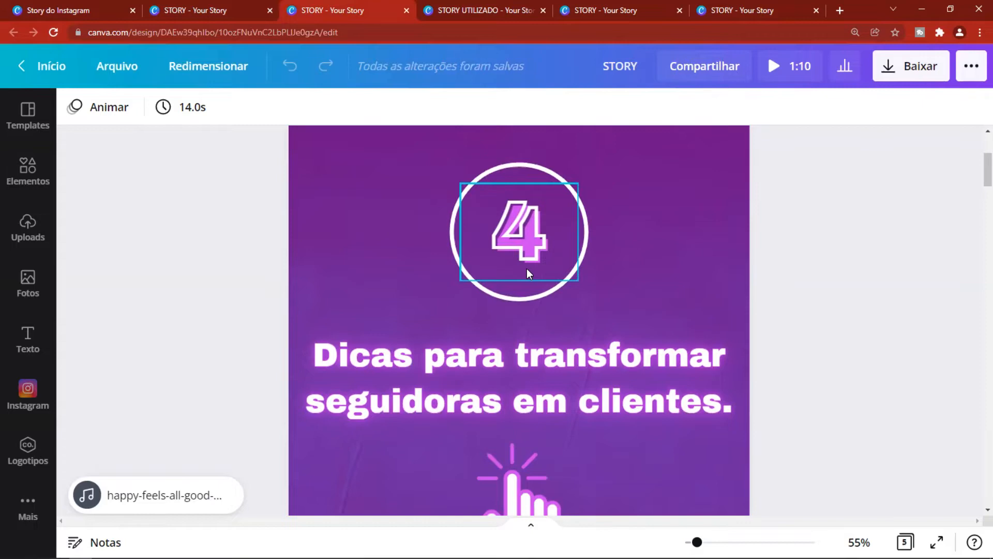
{"action": "scroll", "coordinate": [527, 269], "scroll_direction": "down", "scroll_amount": 2}
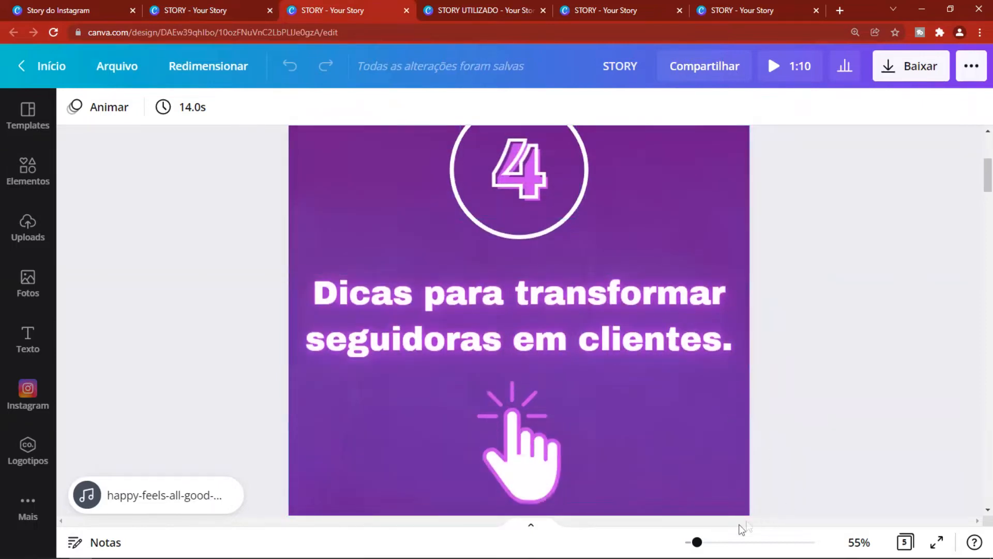
{"action": "left_click_drag", "start_coordinate": [697, 542], "coordinate": [695, 542]}
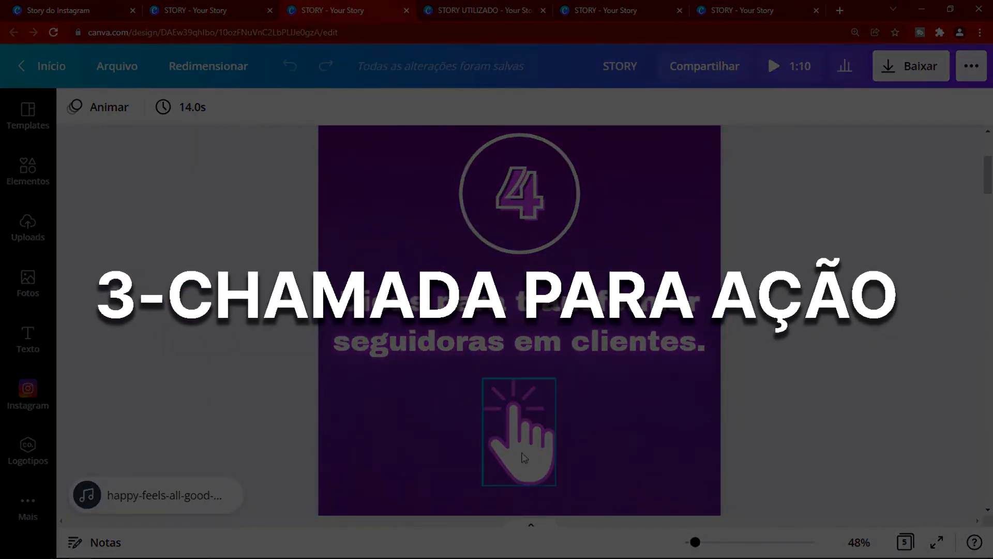
{"action": "scroll", "coordinate": [581, 414], "scroll_direction": "down", "scroll_amount": 5}
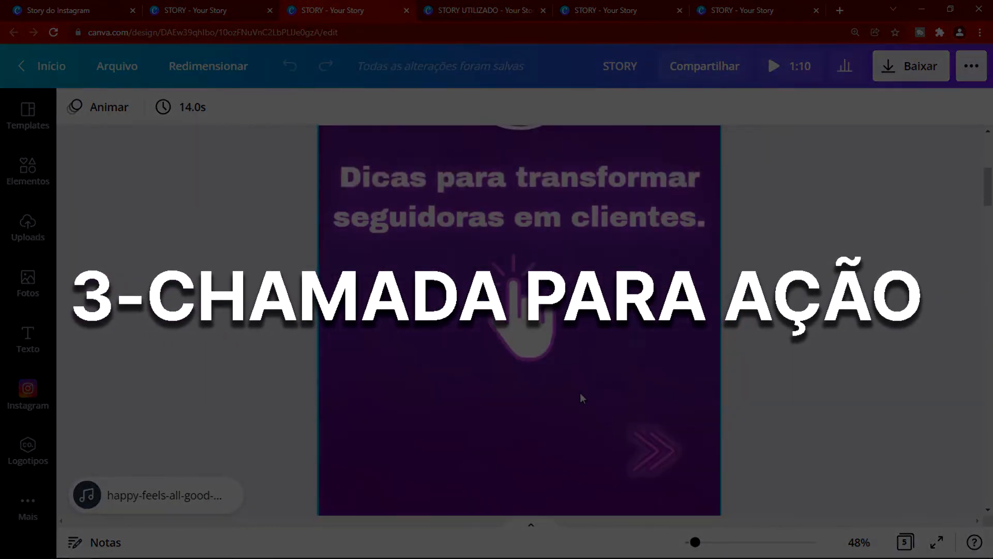
- Review the tip sequence on pages 2 to 5, comparing the headings, short captions and icons from "1 DICA" to "4 DICA"
{"action": "scroll", "coordinate": [664, 328], "scroll_direction": "down", "scroll_amount": 6}
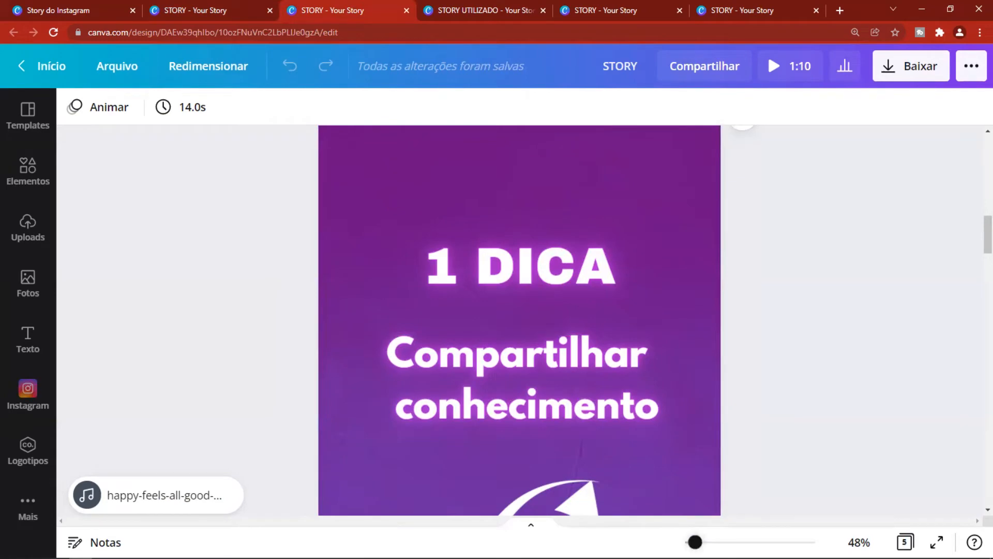
{"action": "scroll", "coordinate": [518, 347], "scroll_direction": "down", "scroll_amount": 3}
{"action": "scroll", "coordinate": [520, 341], "scroll_direction": "down", "scroll_amount": 10}
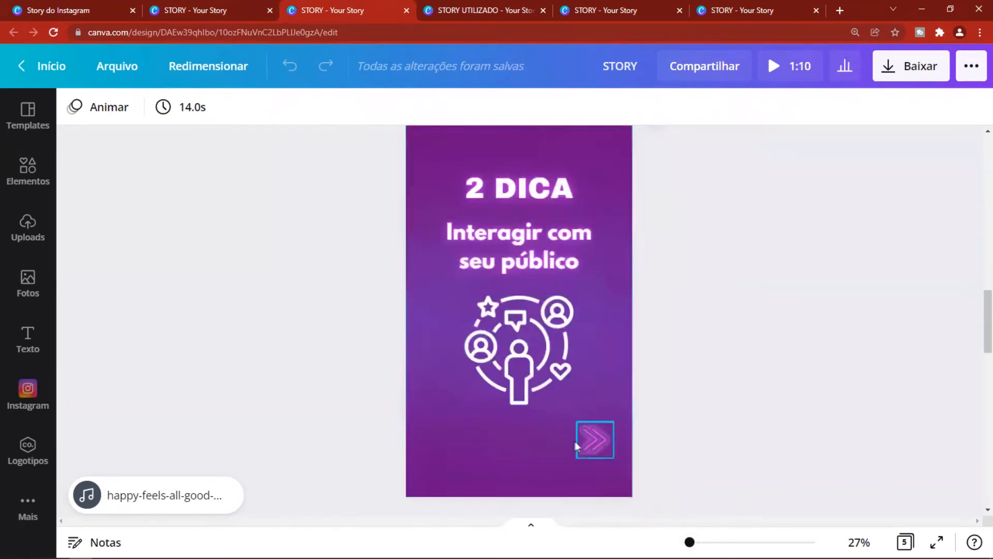
{"action": "scroll", "coordinate": [569, 409], "scroll_direction": "down", "scroll_amount": 9}
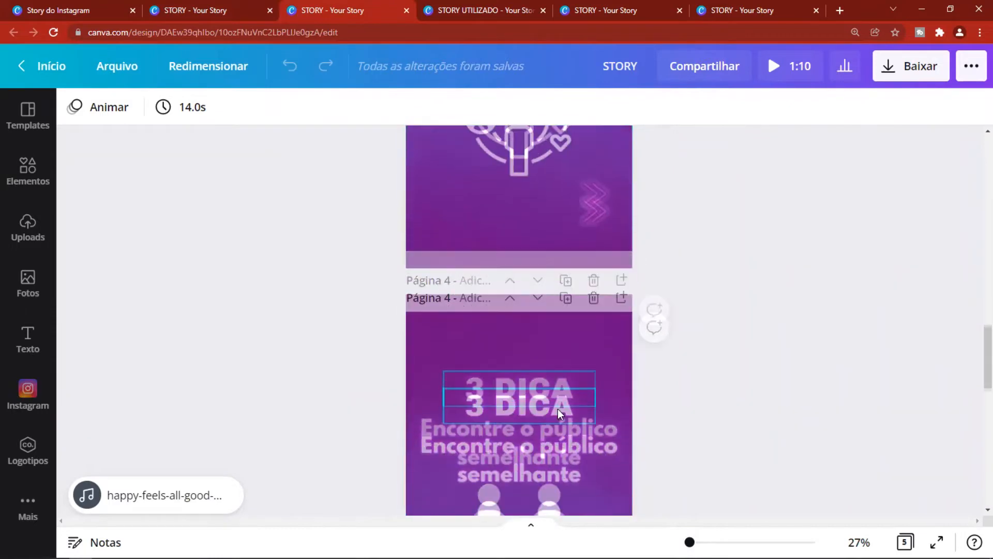
{"action": "scroll", "coordinate": [613, 392], "scroll_direction": "down", "scroll_amount": 1}
{"action": "scroll", "coordinate": [600, 404], "scroll_direction": "down", "scroll_amount": 7}
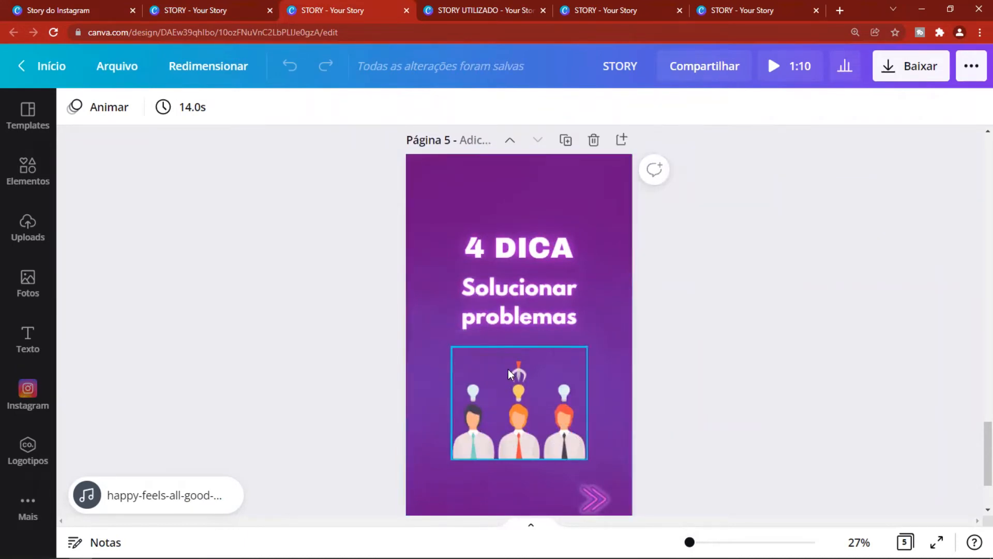
- Go back through the "1 DICA" and "2 DICA" pages and examine their captions and the neon forward arrow used as a call to action
{"action": "scroll", "coordinate": [510, 373], "scroll_direction": "up", "scroll_amount": 12}
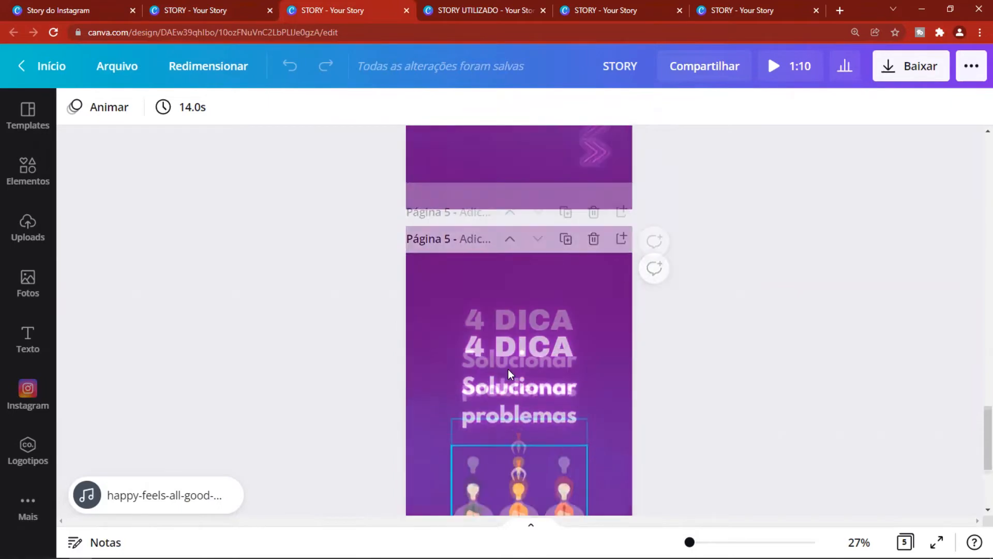
{"action": "scroll", "coordinate": [509, 373], "scroll_direction": "up", "scroll_amount": 6}
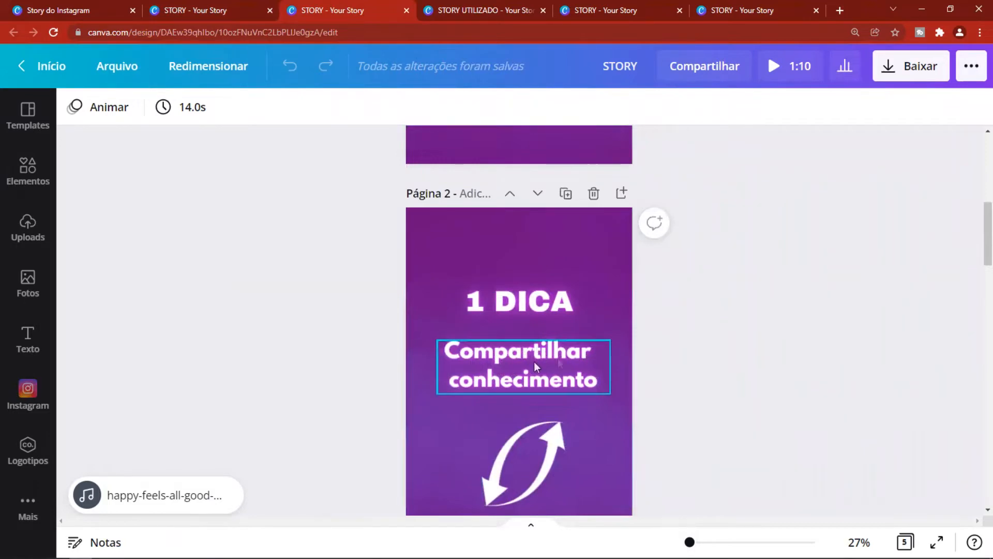
{"action": "scroll", "coordinate": [526, 368], "scroll_direction": "down", "scroll_amount": 6}
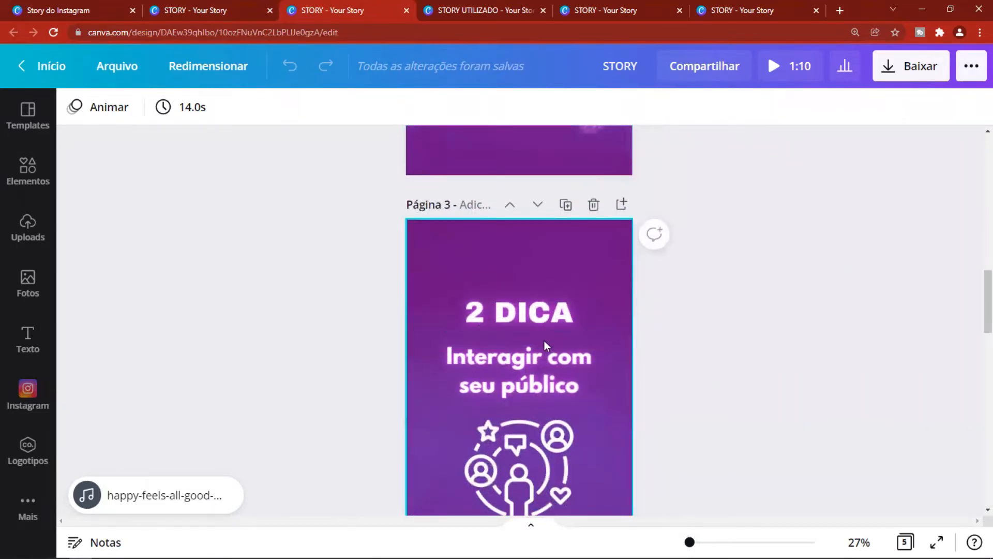
{"action": "scroll", "coordinate": [554, 342], "scroll_direction": "down", "scroll_amount": 4}
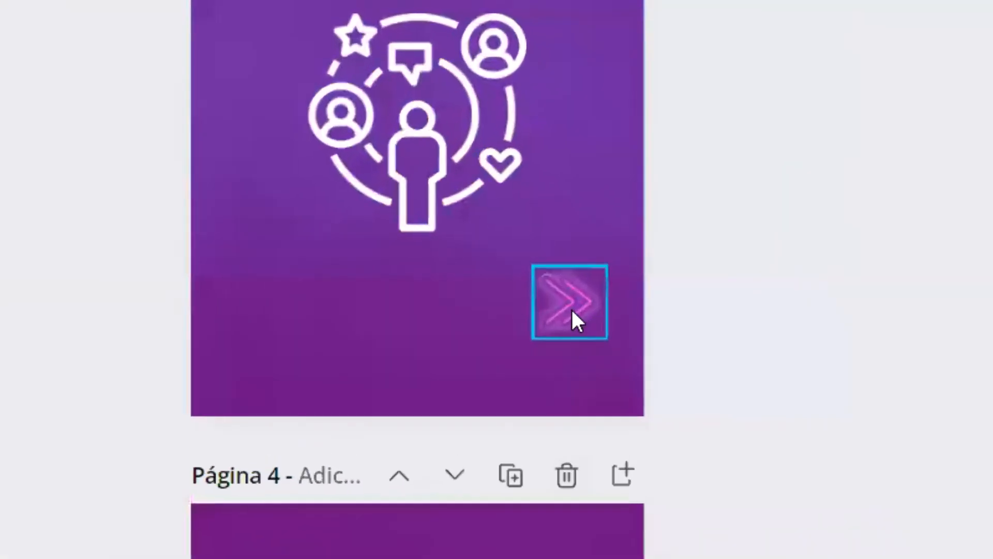
{"action": "left_click", "coordinate": [571, 308]}
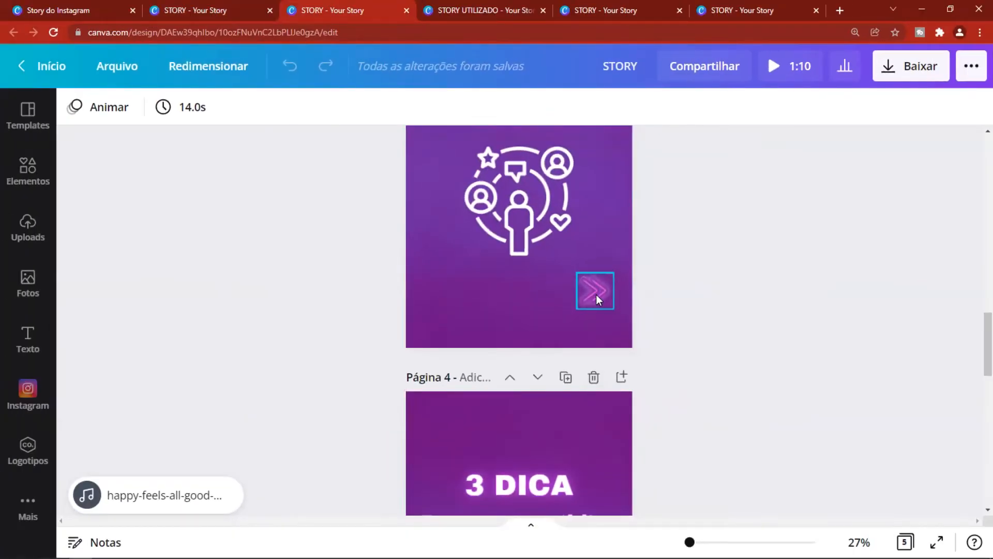
{"action": "scroll", "coordinate": [596, 294], "scroll_direction": "up", "scroll_amount": 10}
{"action": "scroll", "coordinate": [583, 302], "scroll_direction": "up", "scroll_amount": 1}
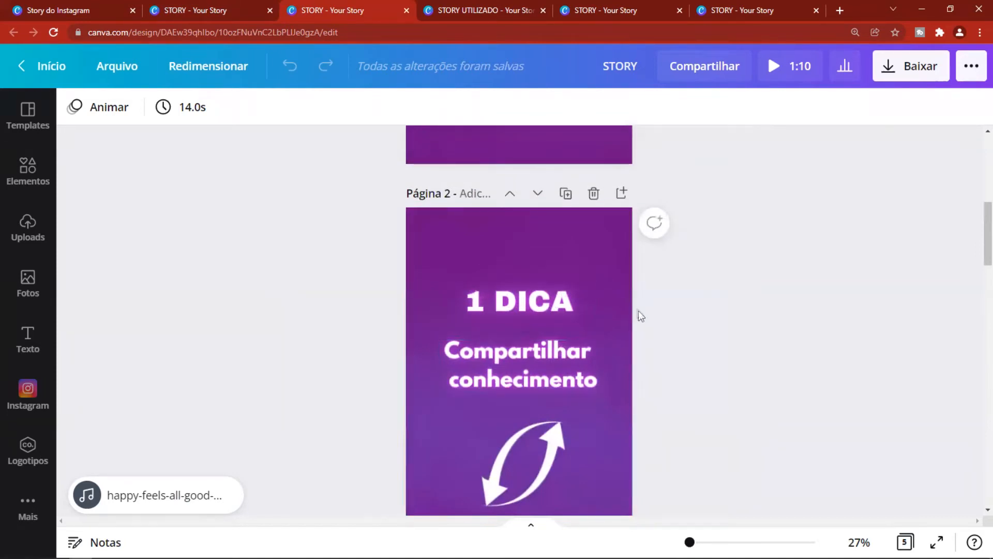
{"action": "scroll", "coordinate": [557, 343], "scroll_direction": "down", "scroll_amount": 2}
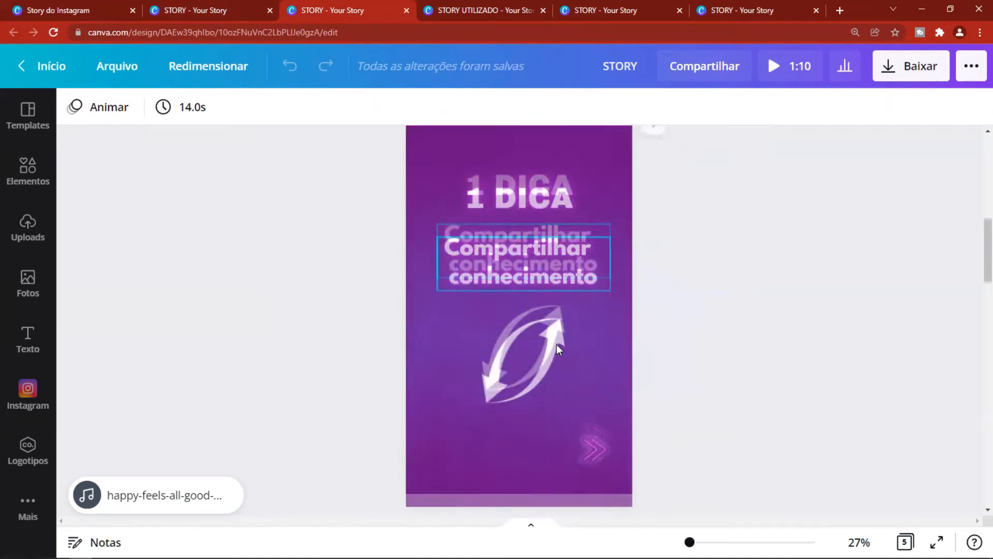
{"action": "scroll", "coordinate": [555, 343], "scroll_direction": "up", "scroll_amount": 2}
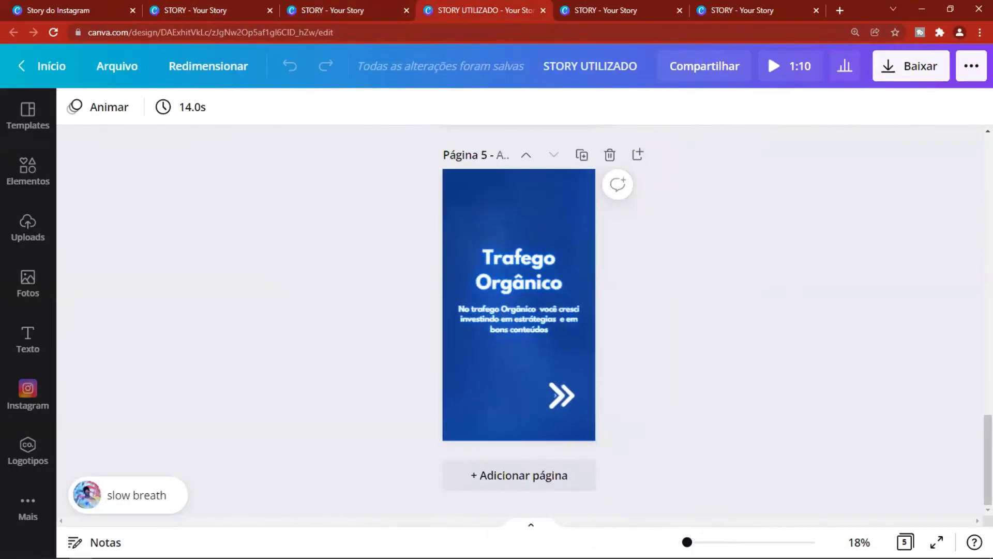
- Switch to the blue STORY UTILIZADO design and review its pages from the "Trafego Orgânico" page 5 back to the cover
{"action": "left_click_drag", "start_coordinate": [680, 542], "coordinate": [696, 541]}
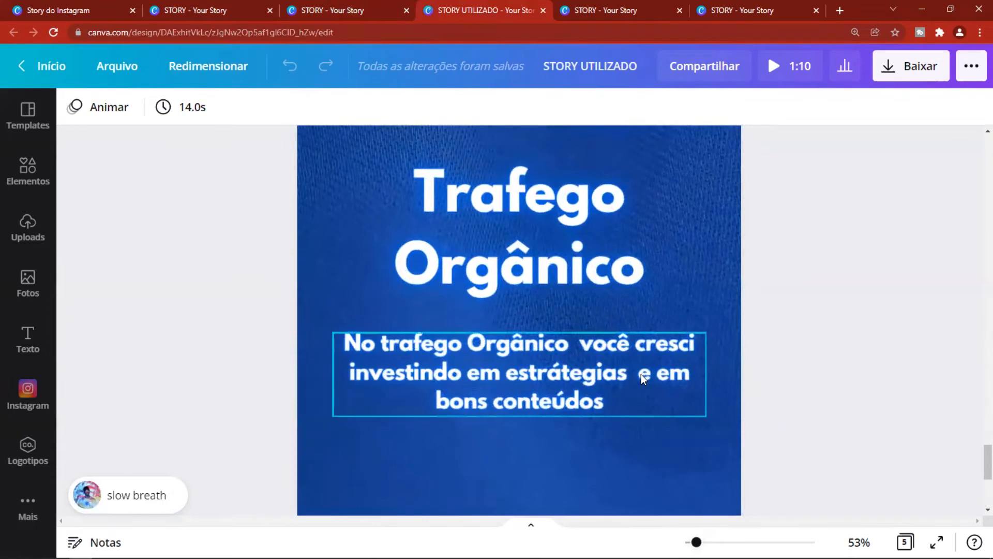
{"action": "scroll", "coordinate": [623, 375], "scroll_direction": "down", "scroll_amount": 4}
{"action": "scroll", "coordinate": [687, 406], "scroll_direction": "down", "scroll_amount": 2}
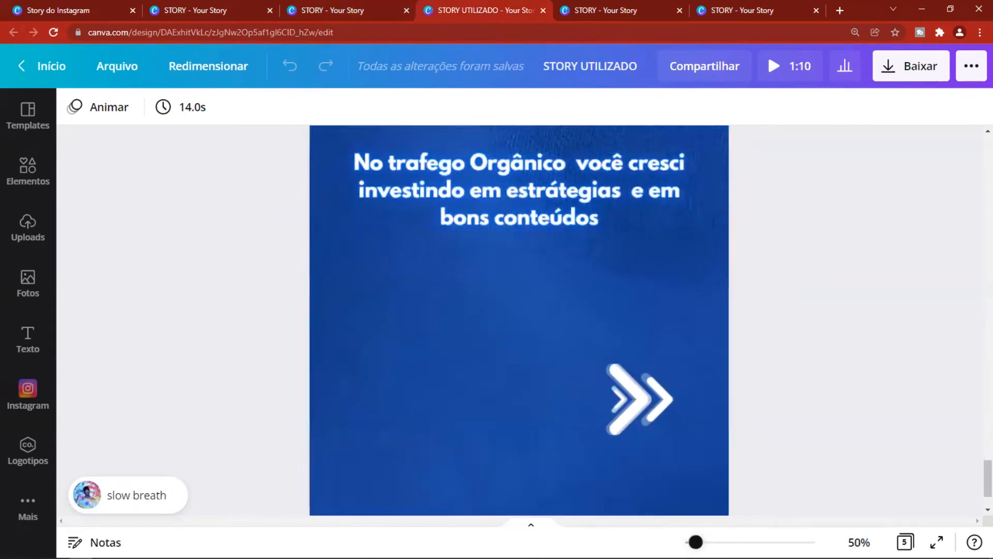
{"action": "scroll", "coordinate": [616, 402], "scroll_direction": "up", "scroll_amount": 7}
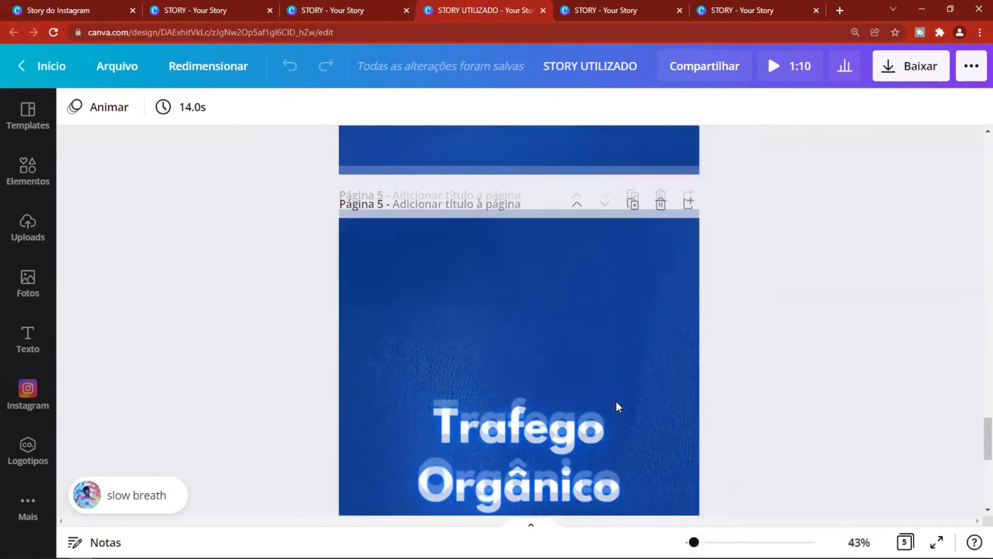
{"action": "scroll", "coordinate": [540, 355], "scroll_direction": "up", "scroll_amount": 12}
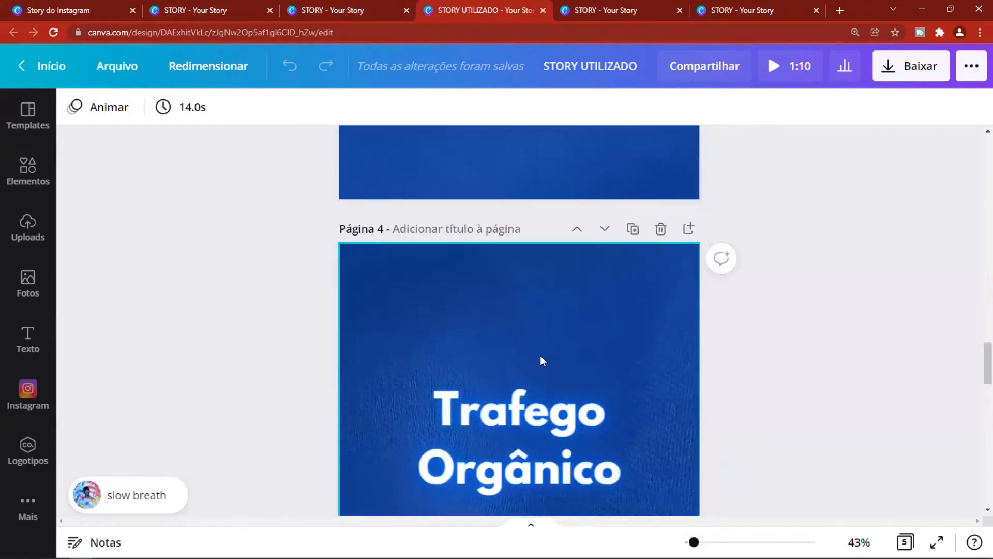
{"action": "scroll", "coordinate": [540, 356], "scroll_direction": "up", "scroll_amount": 15}
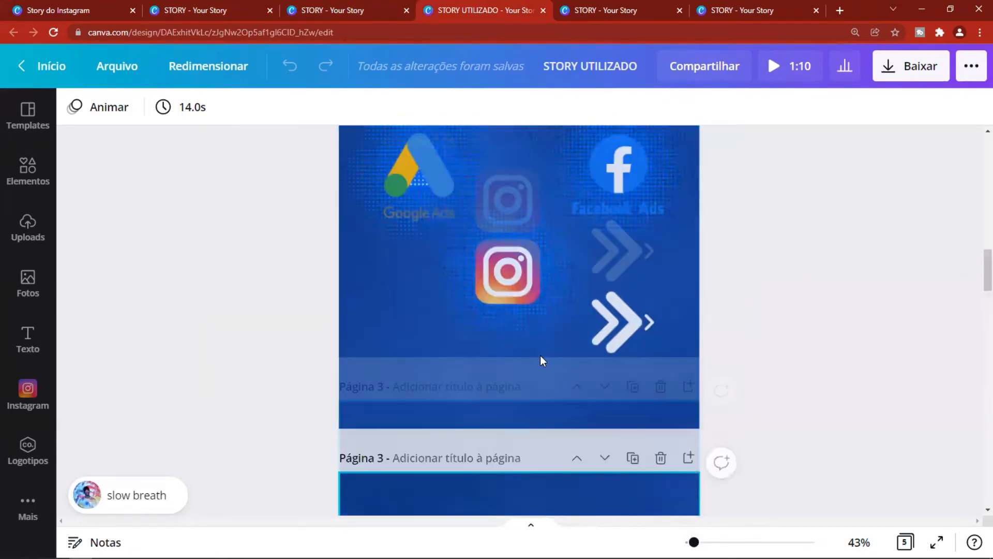
{"action": "scroll", "coordinate": [540, 356], "scroll_direction": "up", "scroll_amount": 12}
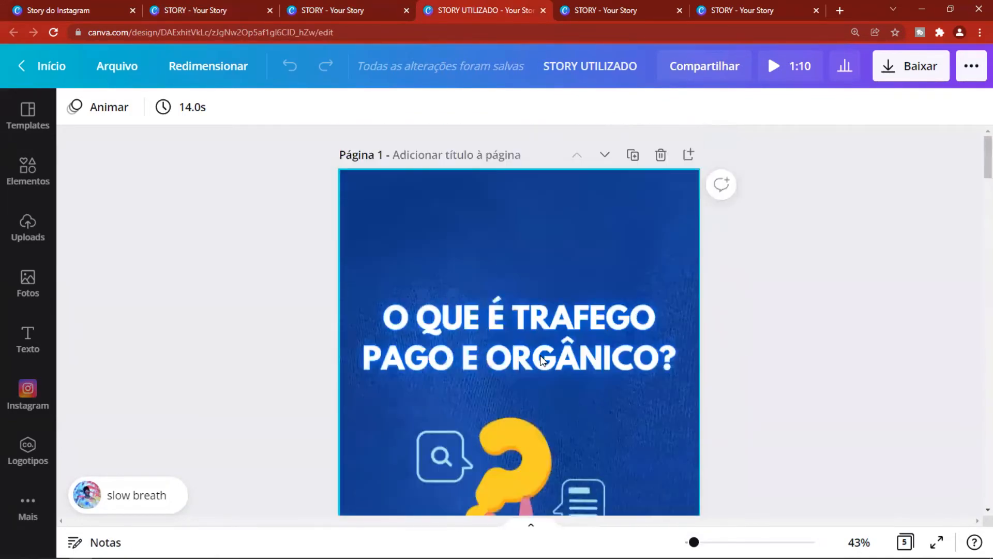
- Examine the "O QUE É TRAFEGO PAGO E ORGÂNICO?" cover for how its title, question-mark illustration and arrow work together
{"action": "scroll", "coordinate": [638, 362], "scroll_direction": "down", "scroll_amount": 5}
{"action": "scroll", "coordinate": [637, 362], "scroll_direction": "up", "scroll_amount": 2}
{"action": "scroll", "coordinate": [635, 362], "scroll_direction": "up", "scroll_amount": 2}
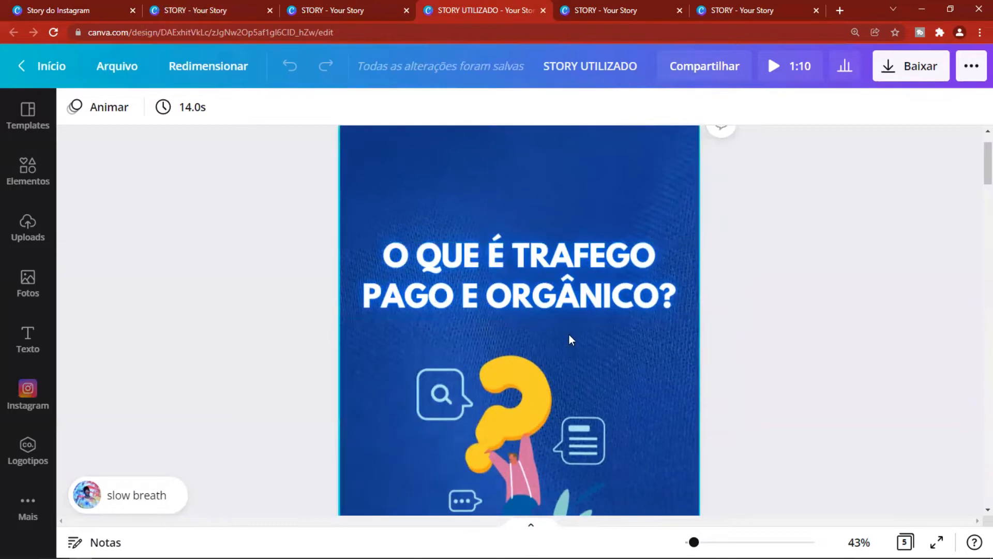
{"action": "scroll", "coordinate": [571, 342], "scroll_direction": "down", "scroll_amount": 3}
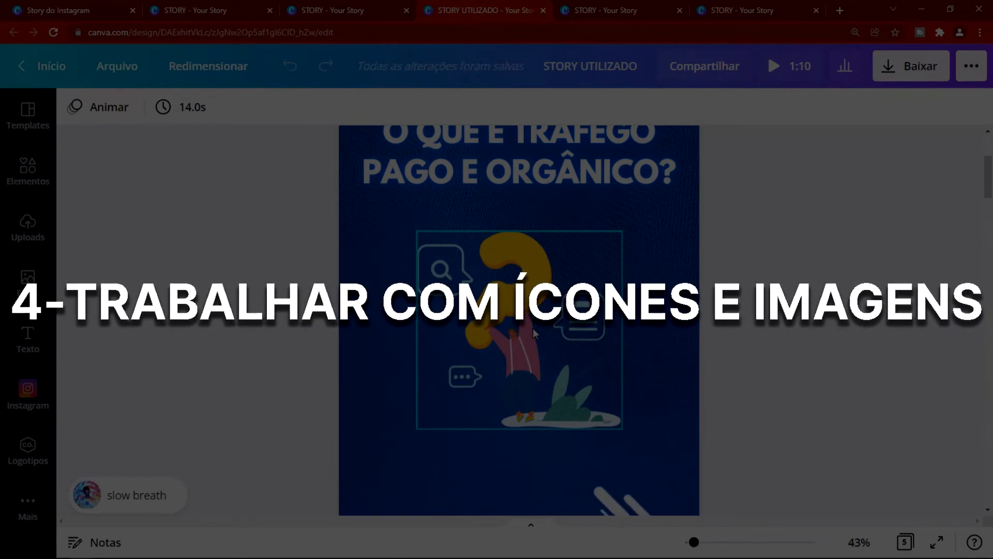
{"action": "scroll", "coordinate": [535, 333], "scroll_direction": "up", "scroll_amount": 3}
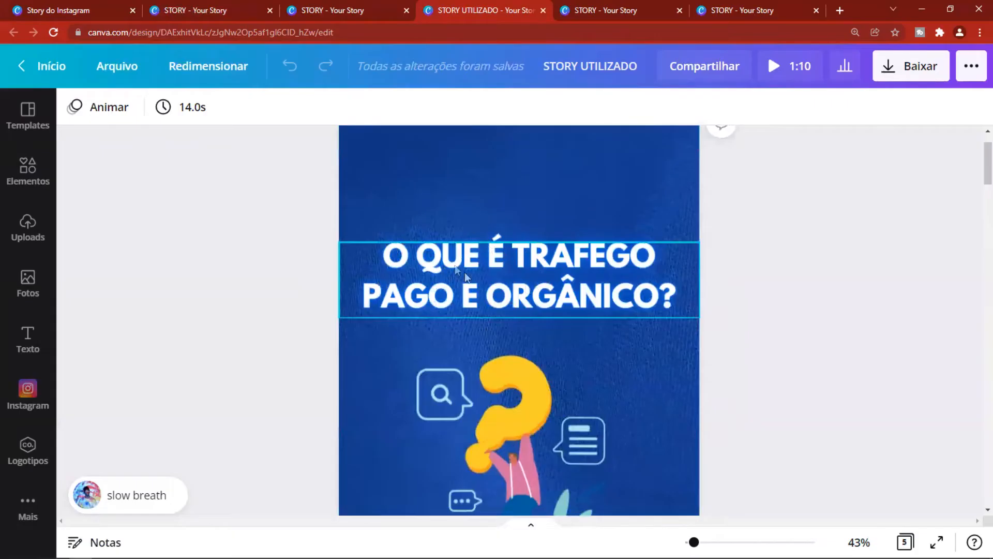
{"action": "scroll", "coordinate": [566, 350], "scroll_direction": "down", "scroll_amount": 2}
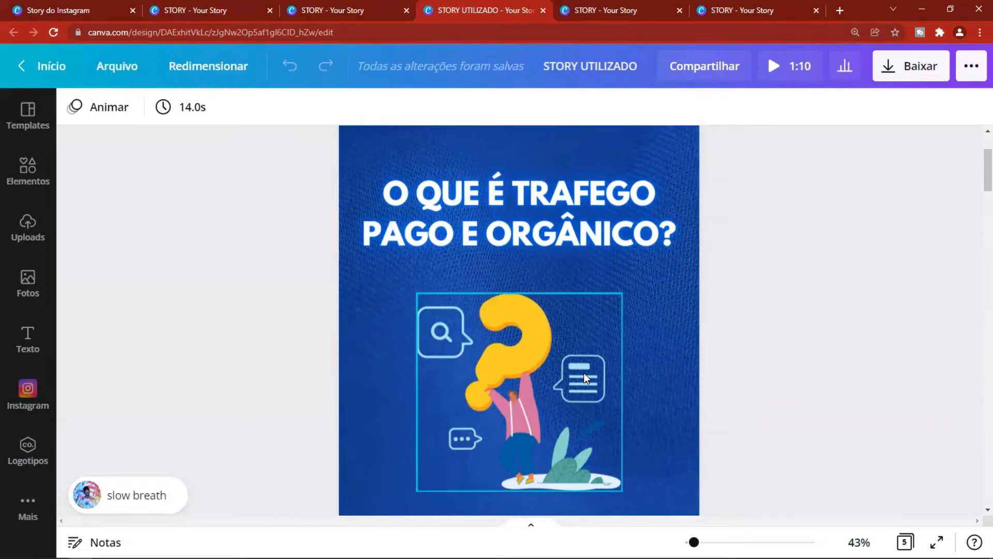
{"action": "scroll", "coordinate": [584, 372], "scroll_direction": "down", "scroll_amount": 4}
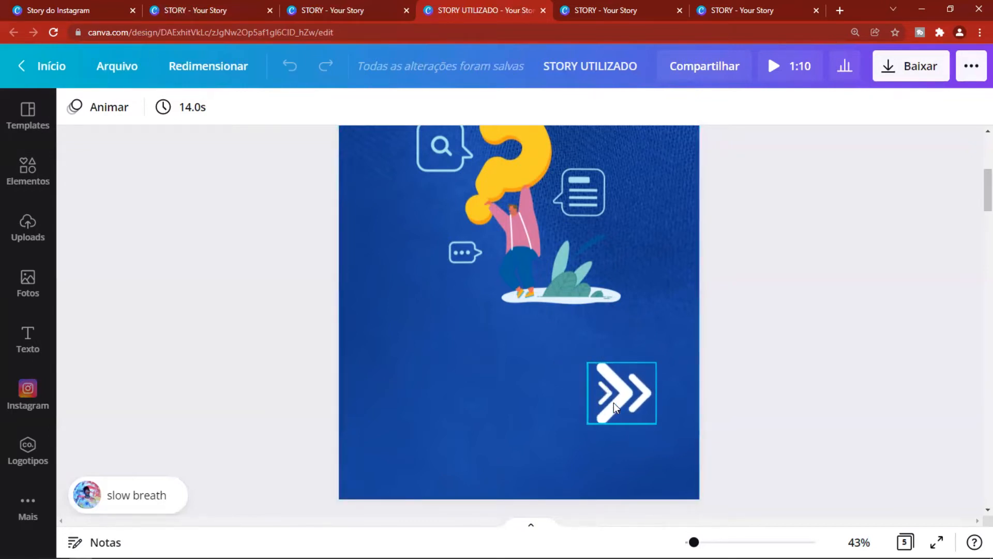
{"action": "scroll", "coordinate": [614, 403], "scroll_direction": "up", "scroll_amount": 4}
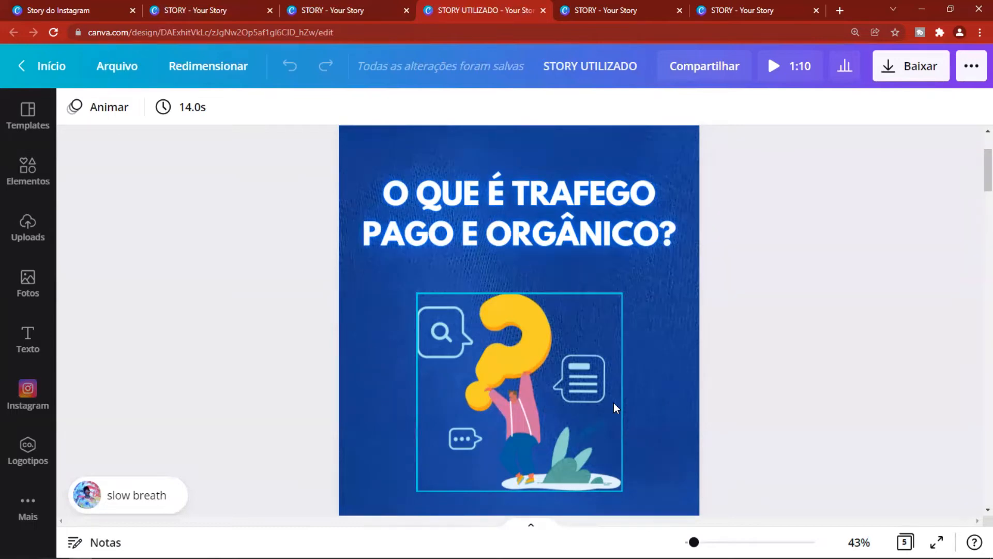
- Trace the cover's reading order from the title through the question-mark illustration to the forward arrow leading to page 2
{"action": "left_click", "coordinate": [489, 228]}
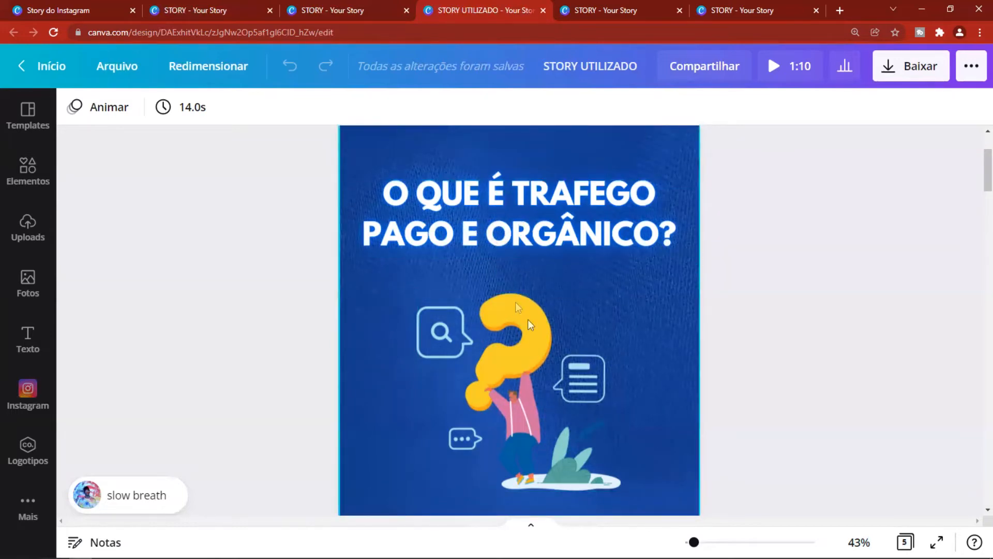
{"action": "scroll", "coordinate": [528, 326], "scroll_direction": "down", "scroll_amount": 3}
{"action": "left_click", "coordinate": [489, 250]}
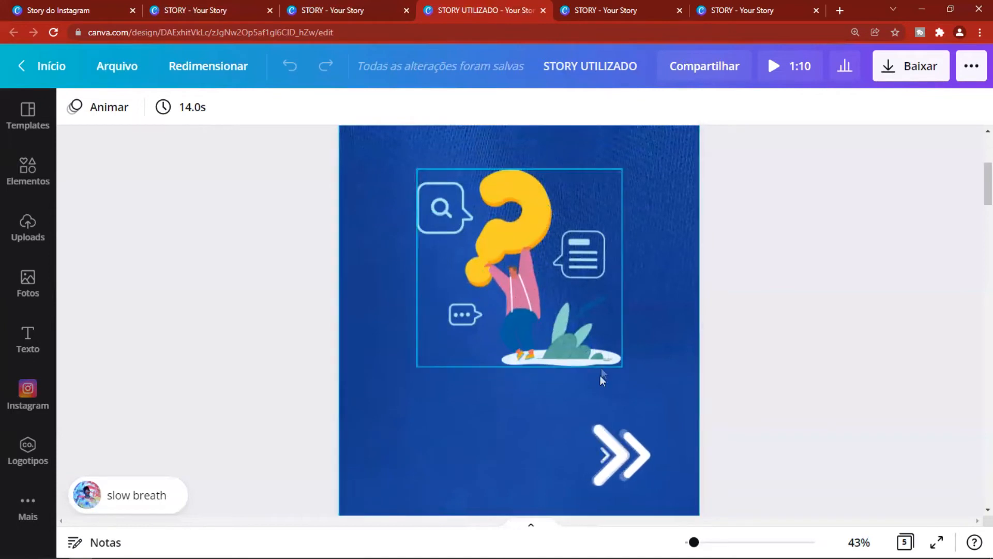
{"action": "scroll", "coordinate": [603, 386], "scroll_direction": "down", "scroll_amount": 3}
{"action": "left_click", "coordinate": [619, 333]}
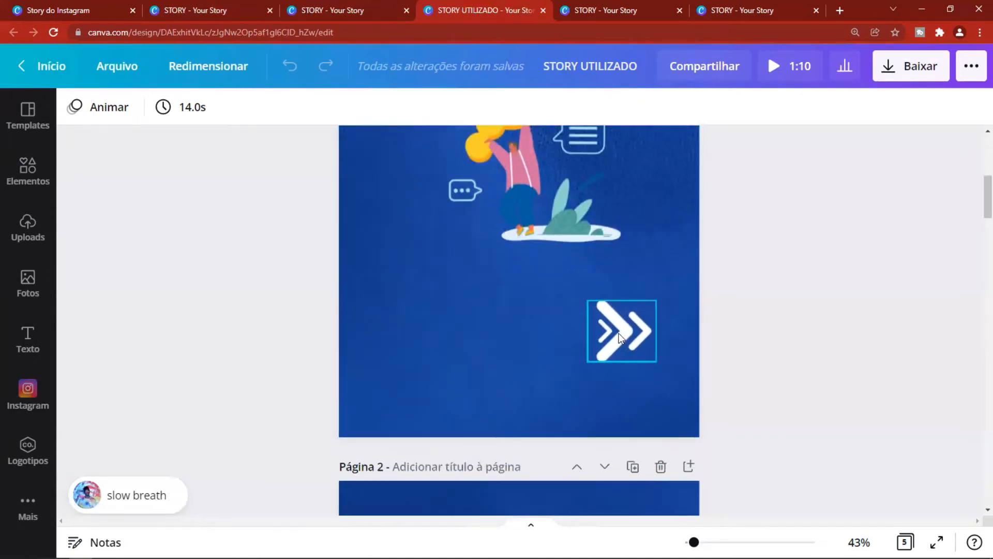
{"action": "scroll", "coordinate": [618, 336], "scroll_direction": "down", "scroll_amount": 2}
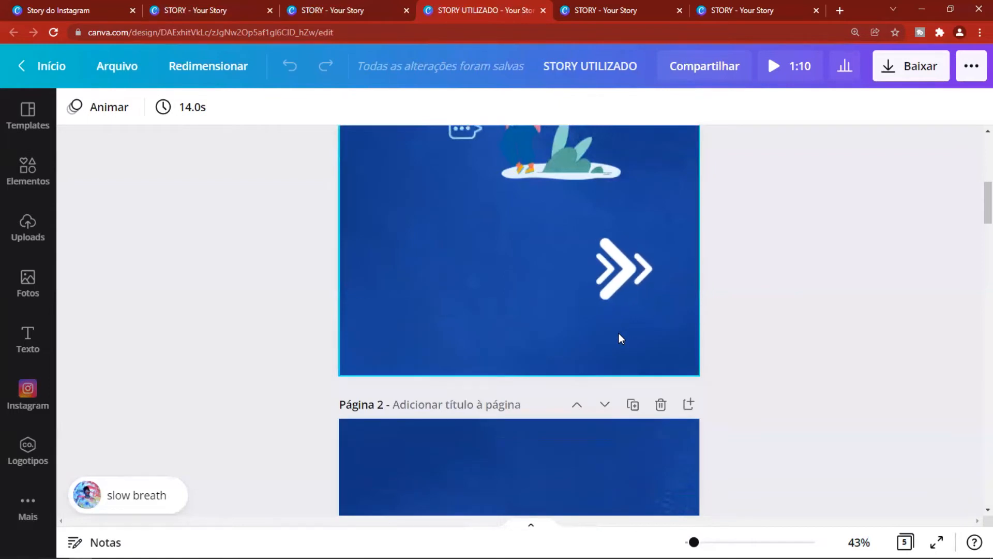
- Recheck the blue cover from its forward arrow up to the "O QUE É TRAFEGO PAGO E ORGÂNICO?" title, and continue down the design
{"action": "scroll", "coordinate": [619, 333], "scroll_direction": "up", "scroll_amount": 3}
{"action": "scroll", "coordinate": [618, 333], "scroll_direction": "up", "scroll_amount": 3}
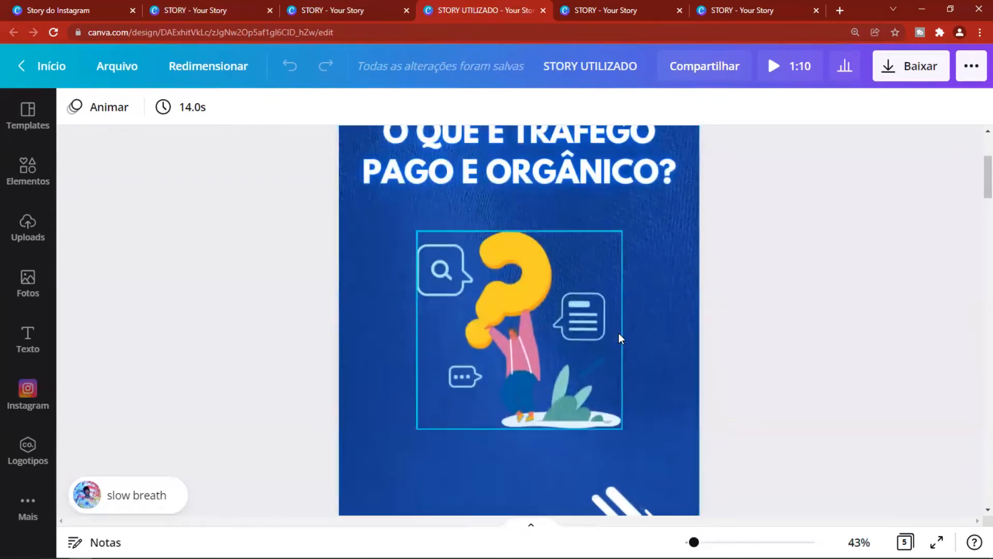
{"action": "scroll", "coordinate": [618, 337], "scroll_direction": "up", "scroll_amount": 3}
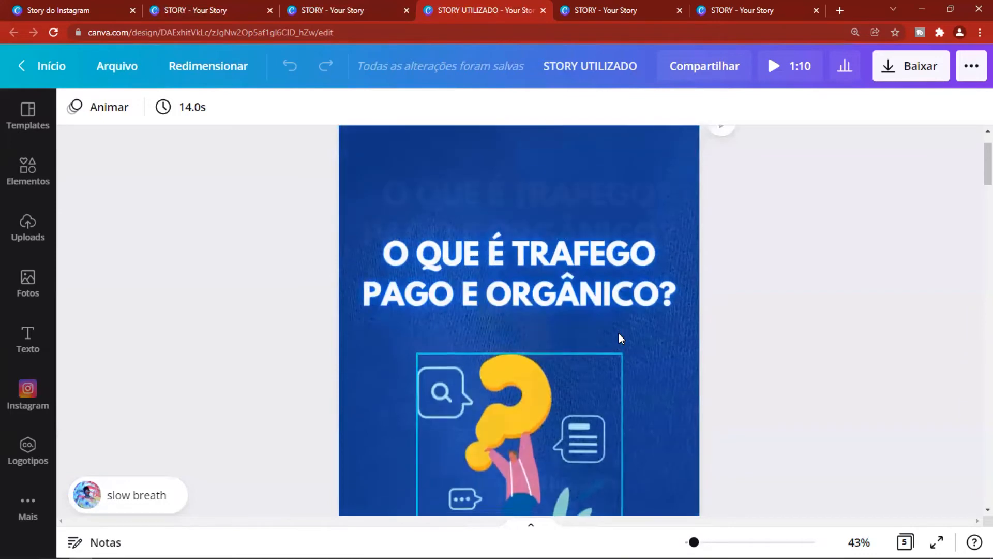
{"action": "scroll", "coordinate": [619, 336], "scroll_direction": "down", "scroll_amount": 10}
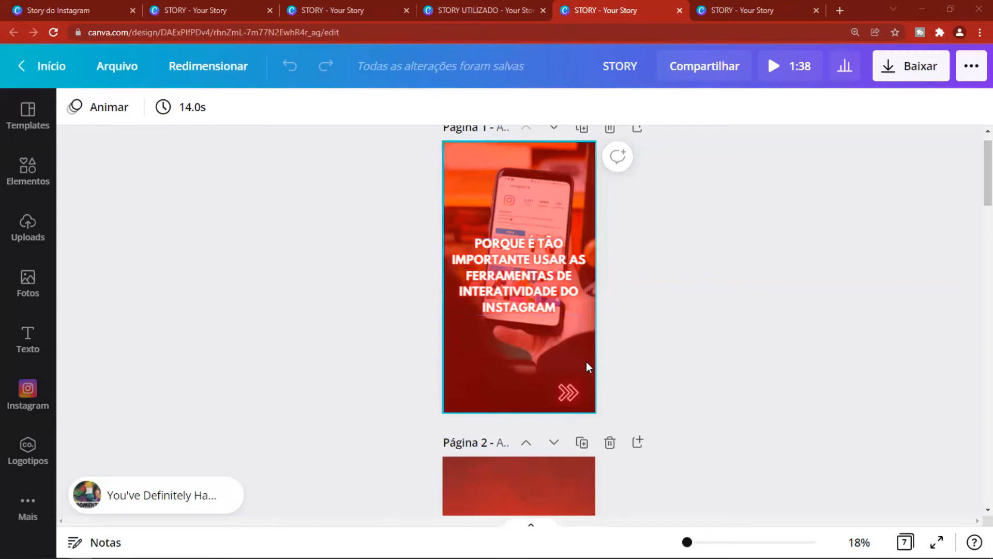
- In the red STORY design, go from the cover to page 2 and examine how "Caixinha de perguntas" pairs its text with the PERGUNTAS sticker
{"action": "scroll", "coordinate": [586, 361], "scroll_direction": "down", "scroll_amount": 5}
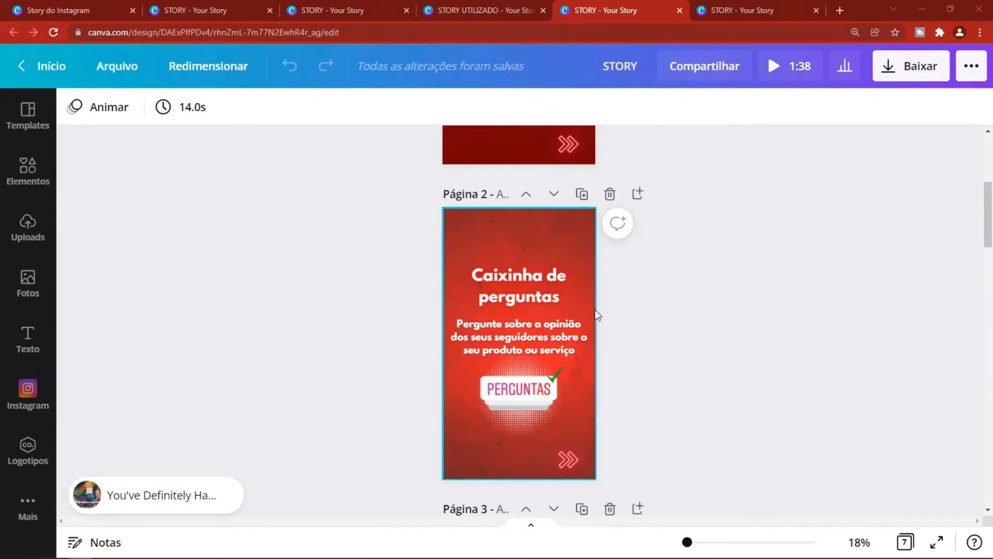
{"action": "scroll", "coordinate": [595, 314], "scroll_direction": "down", "scroll_amount": 2}
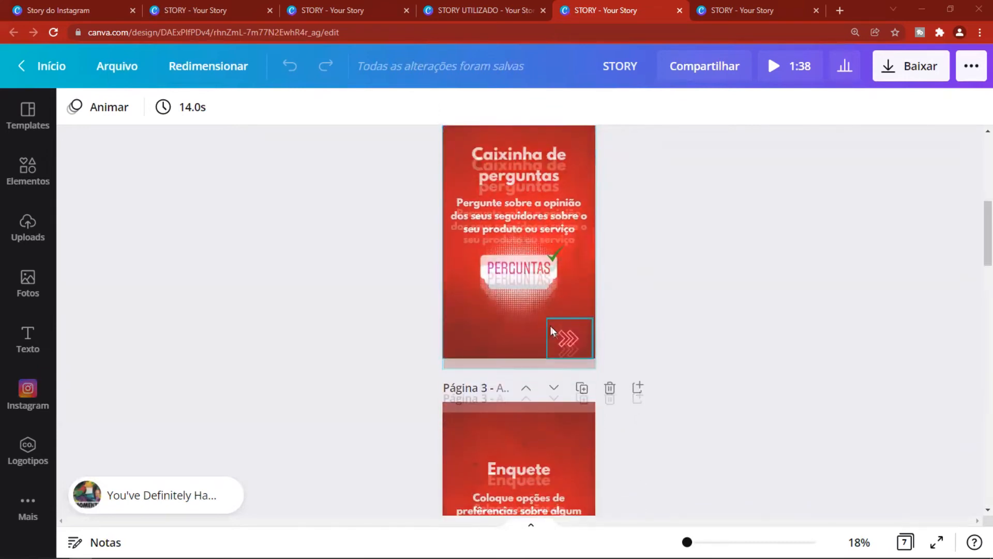
{"action": "left_click", "coordinate": [509, 281]}
{"action": "scroll", "coordinate": [460, 303], "scroll_direction": "up", "scroll_amount": 2}
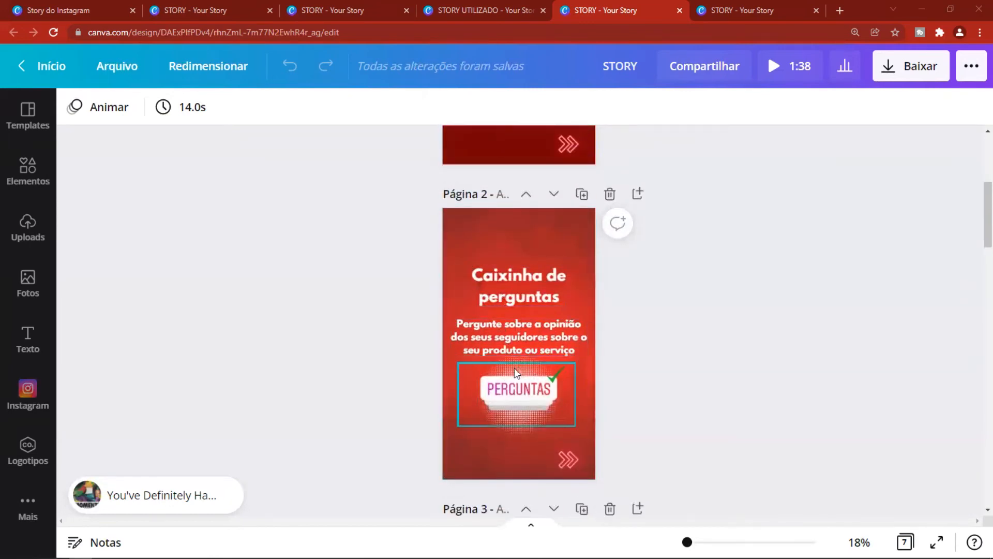
{"action": "scroll", "coordinate": [517, 360], "scroll_direction": "down", "scroll_amount": 1}
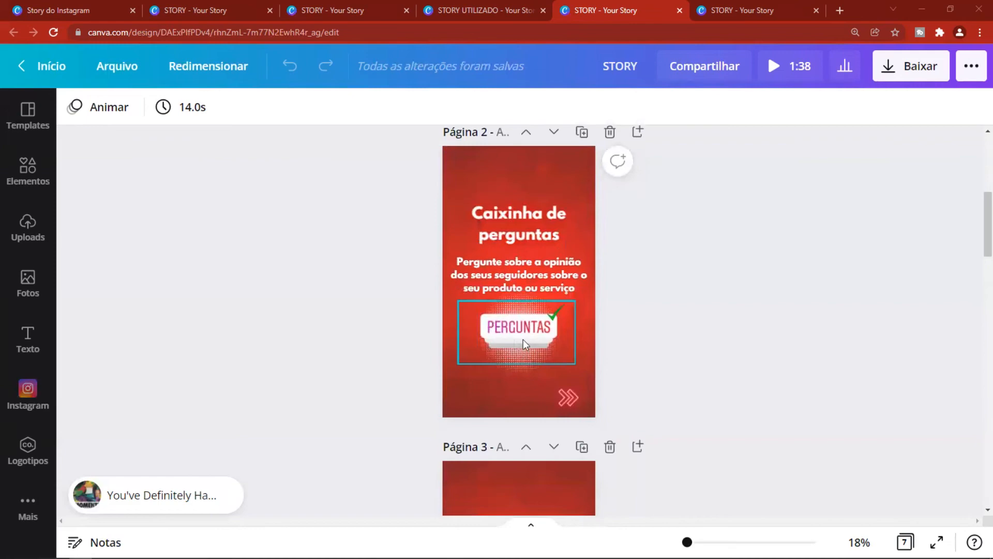
- Review the "Enquete", "Teste" and "Contagem regressiva" pages for their short captions and matching Instagram sticker images
{"action": "scroll", "coordinate": [536, 337], "scroll_direction": "down", "scroll_amount": 4}
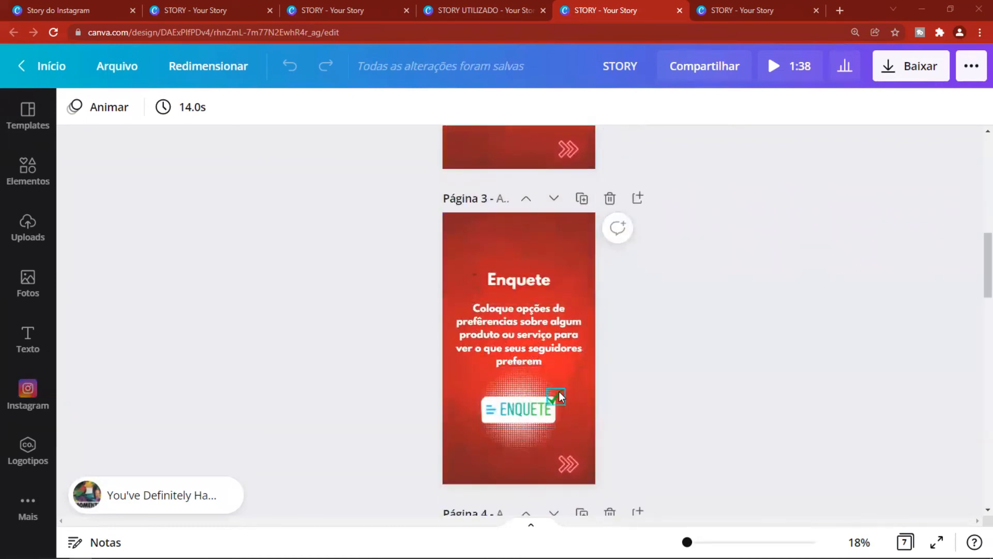
{"action": "scroll", "coordinate": [559, 391], "scroll_direction": "down", "scroll_amount": 3}
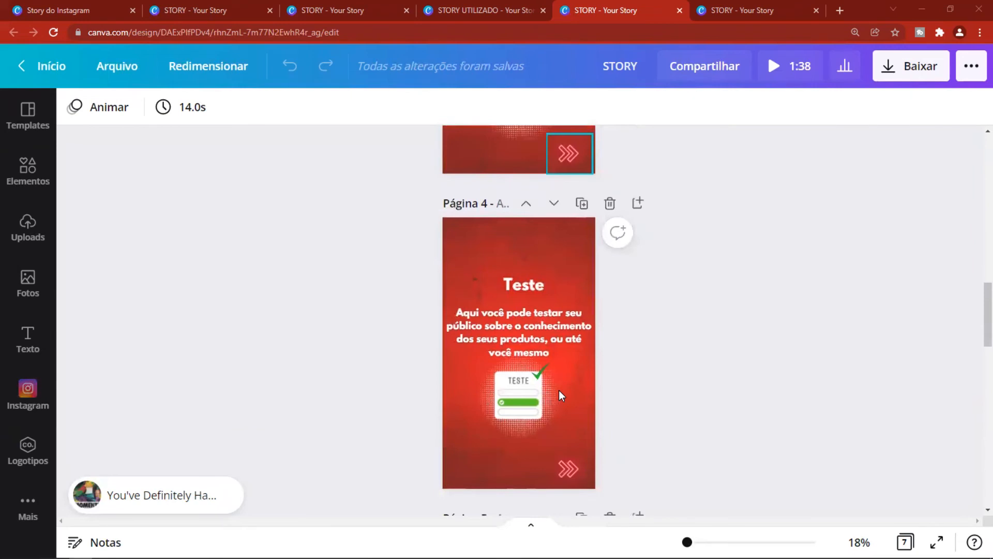
{"action": "scroll", "coordinate": [528, 388], "scroll_direction": "down", "scroll_amount": 1}
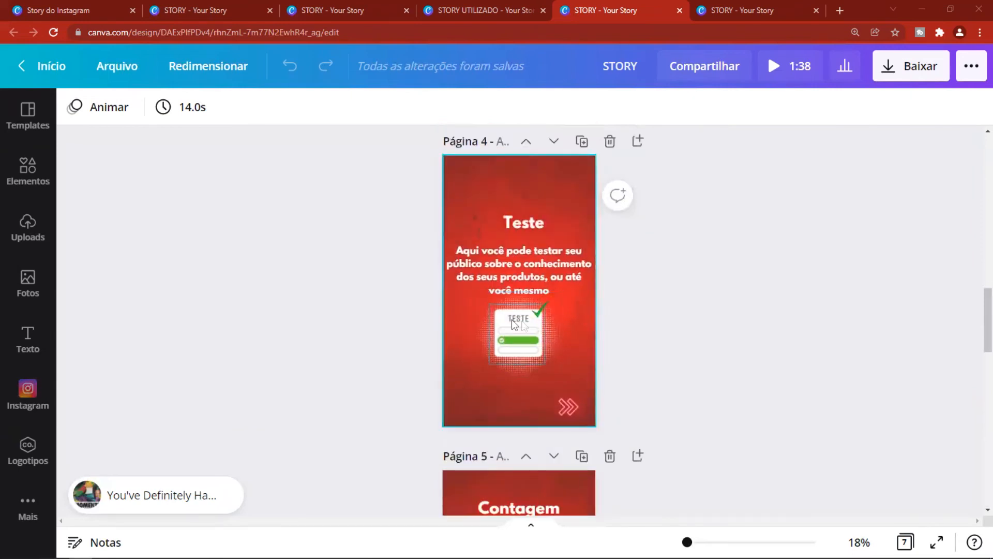
{"action": "scroll", "coordinate": [513, 325], "scroll_direction": "down", "scroll_amount": 2}
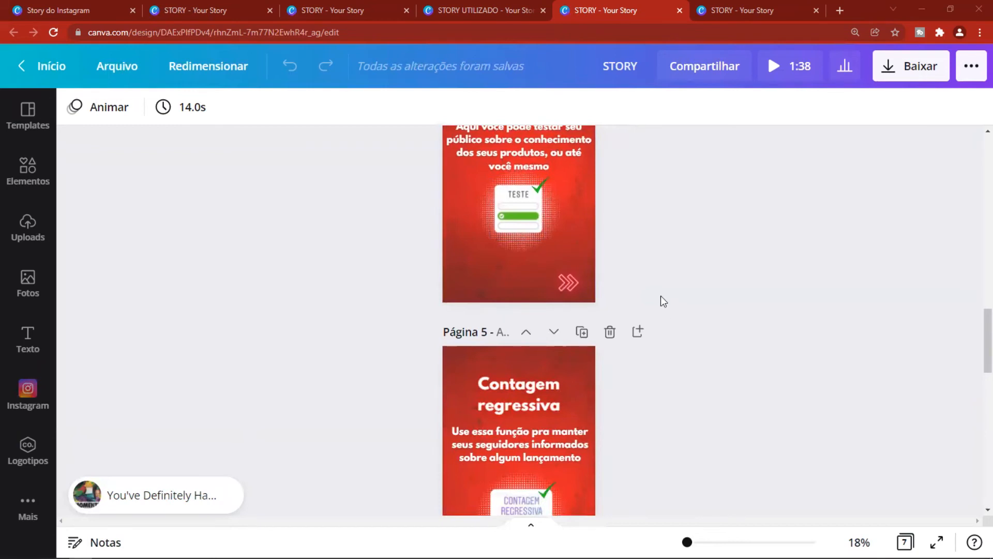
{"action": "scroll", "coordinate": [661, 295], "scroll_direction": "down", "scroll_amount": 2}
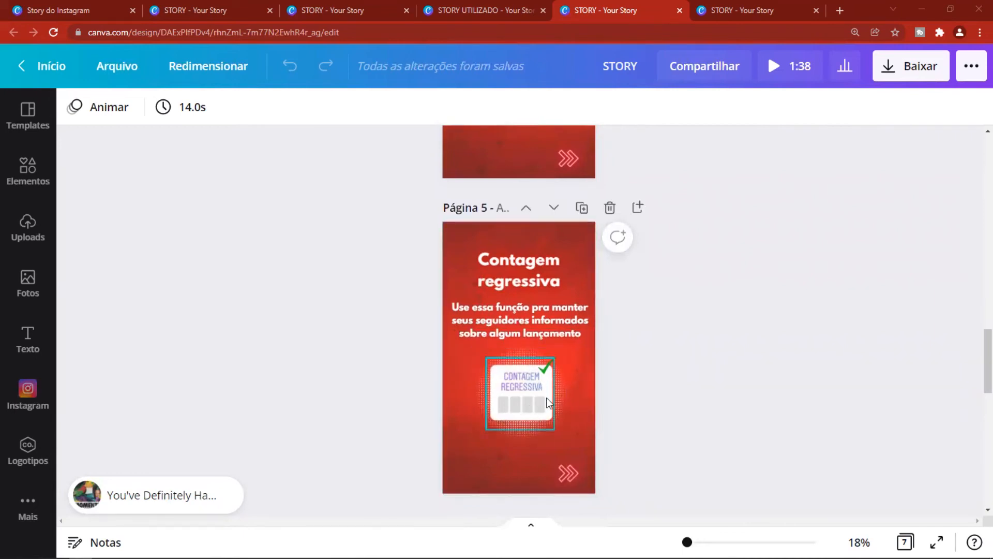
- Examine the "Link" and "Quiz" pages with their sticker images, and return toward the start of the red design
{"action": "scroll", "coordinate": [547, 402], "scroll_direction": "down", "scroll_amount": 5}
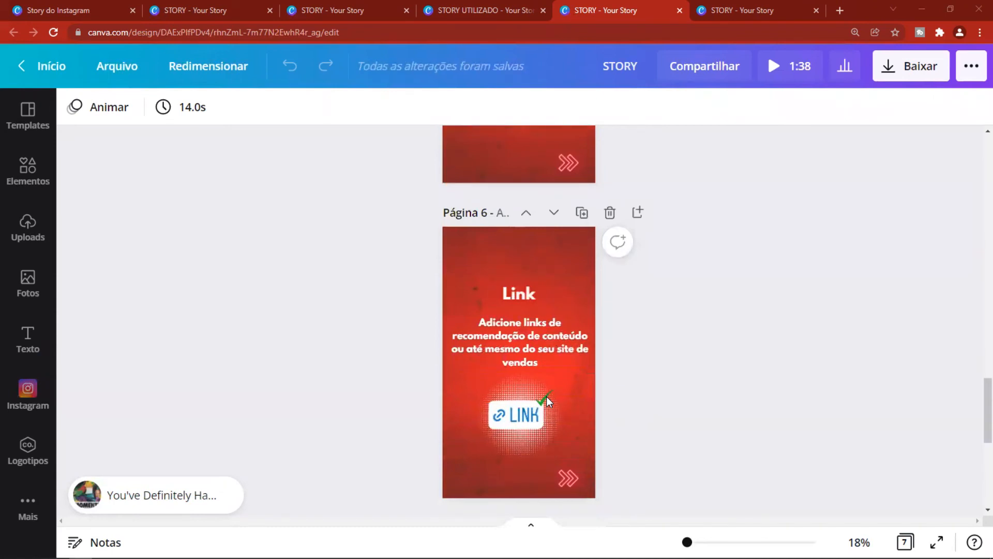
{"action": "scroll", "coordinate": [546, 401], "scroll_direction": "down", "scroll_amount": 5}
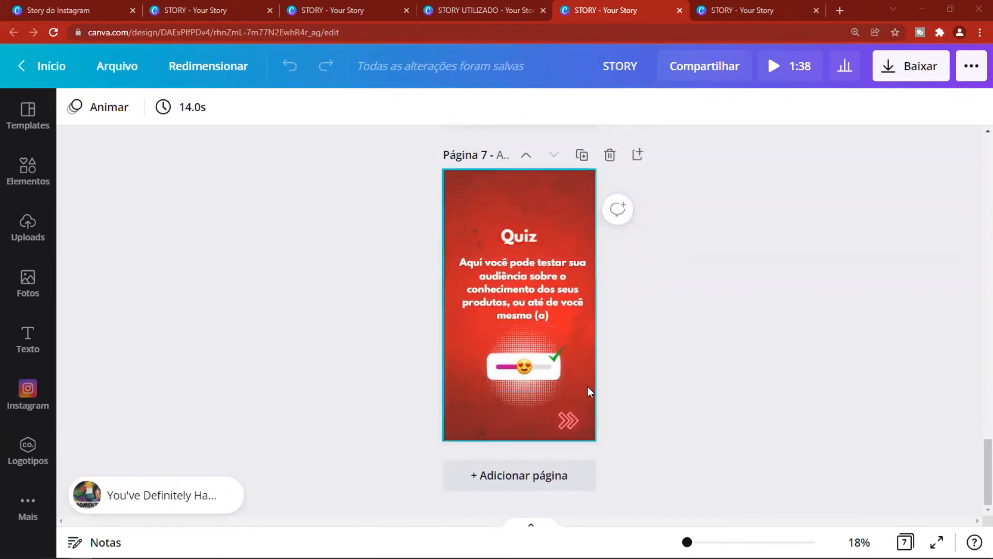
{"action": "scroll", "coordinate": [588, 387], "scroll_direction": "up", "scroll_amount": 12}
{"action": "scroll", "coordinate": [588, 386], "scroll_direction": "up", "scroll_amount": 10}
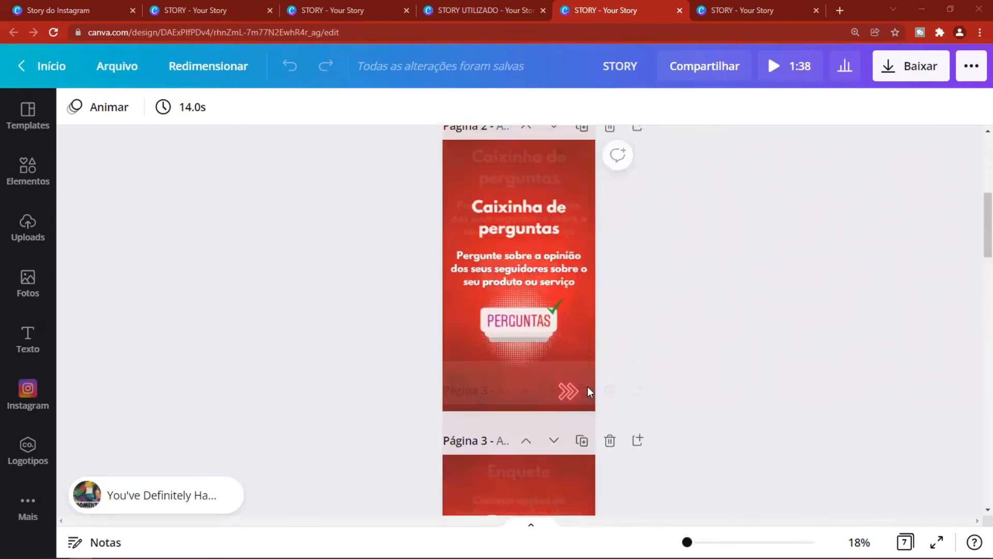